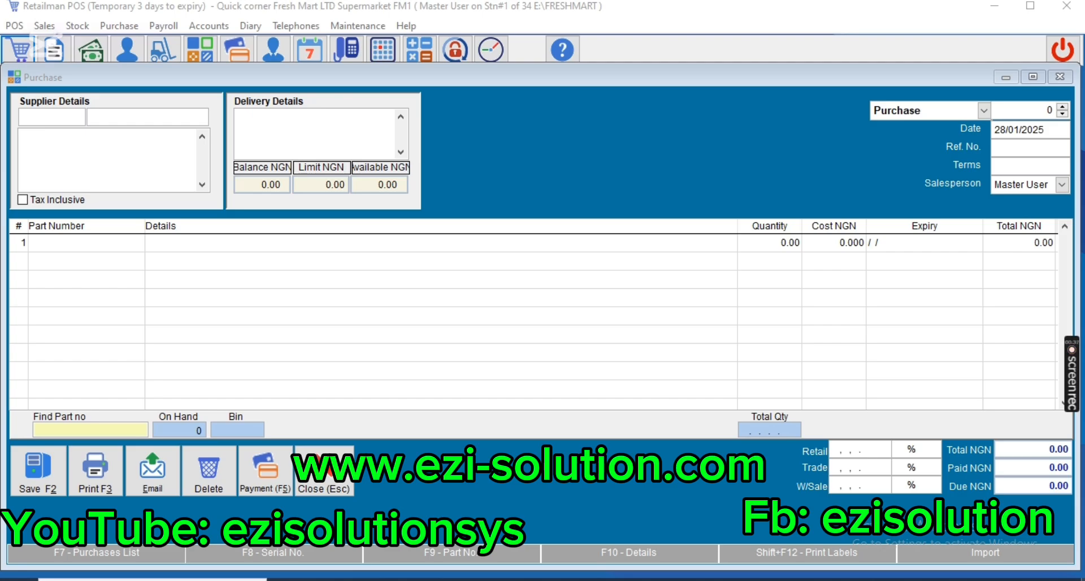
Step: Change the purchase document's type to Purchase Order
{"action": "left_click", "coordinate": [60, 243]}
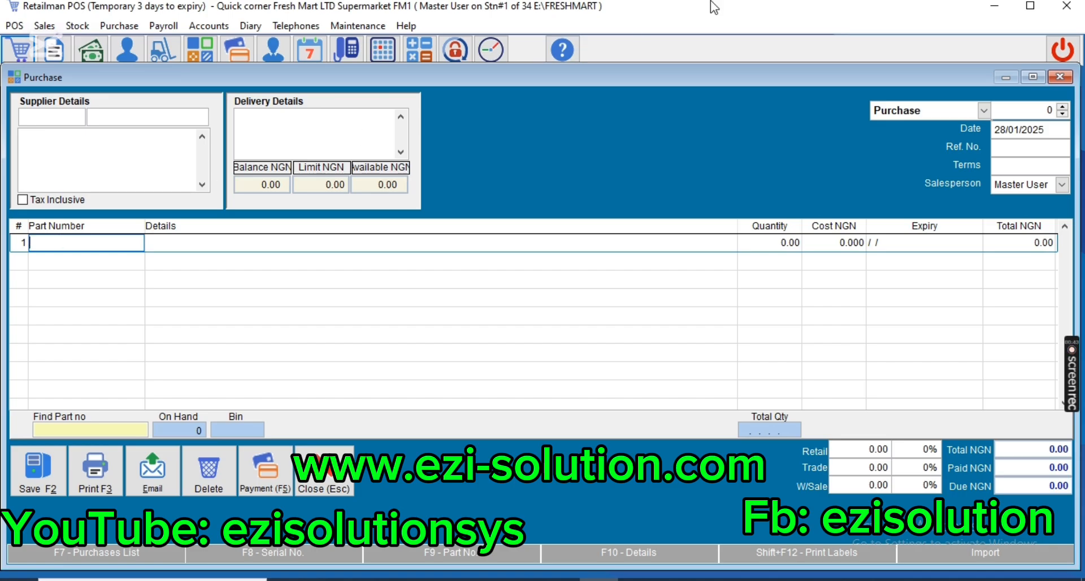
{"action": "left_click", "coordinate": [899, 109]}
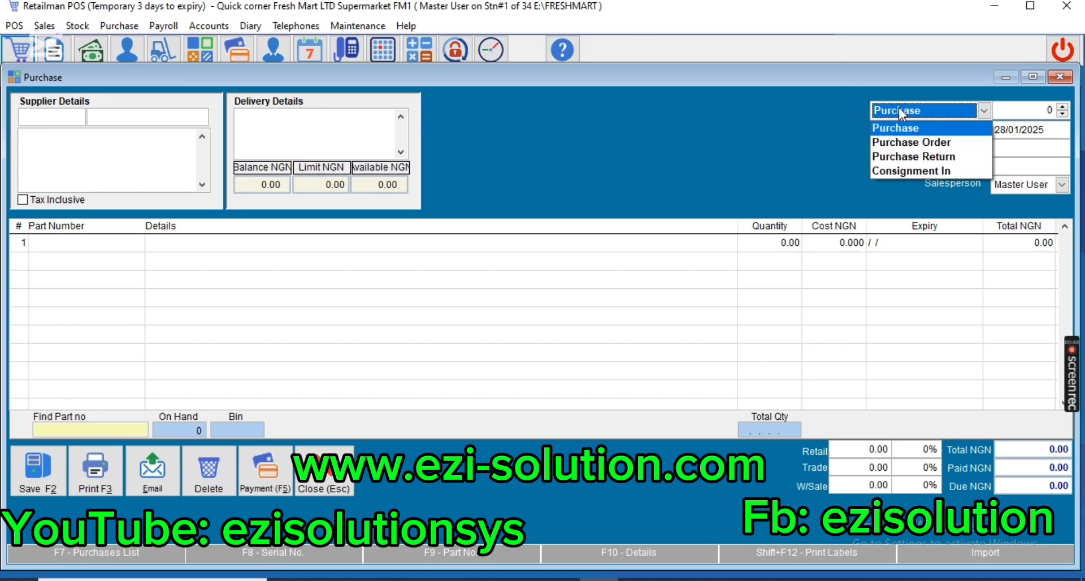
{"action": "left_click", "coordinate": [891, 141]}
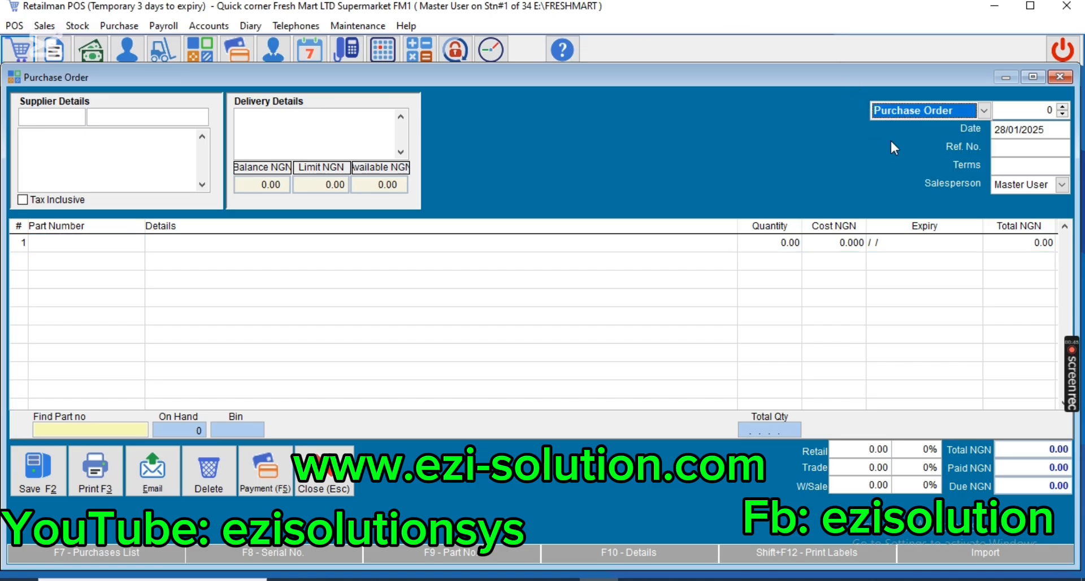
Step: Look up suppliers with "A" and choose ABLE DIGITAL as the purchase order's supplier
{"action": "left_click", "coordinate": [90, 117]}
{"action": "type", "text": "A"}
{"action": "key", "text": "Return"}
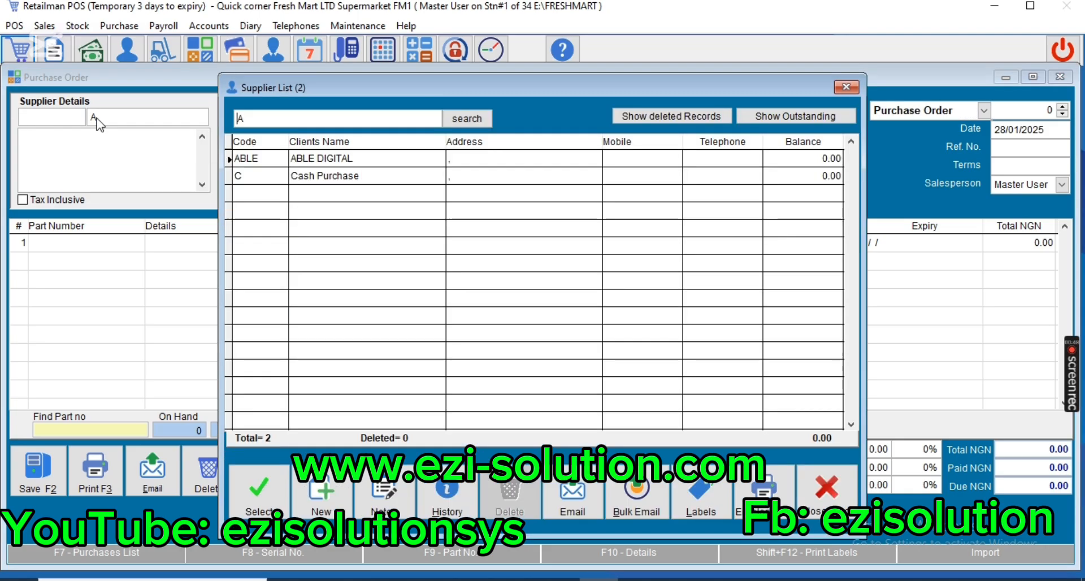
{"action": "double_click", "coordinate": [254, 158]}
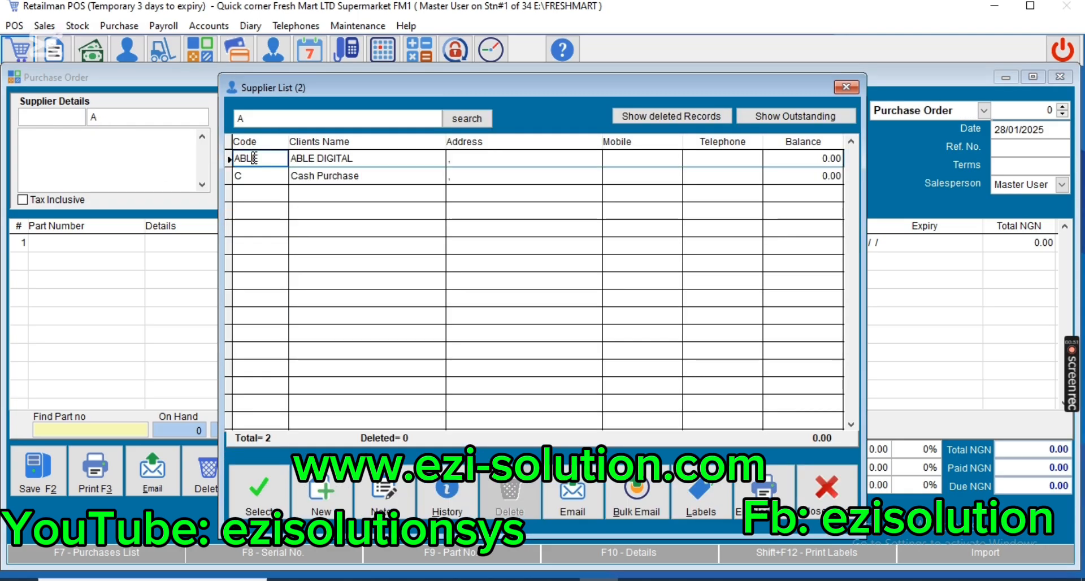
{"action": "type", "text": "AG"}
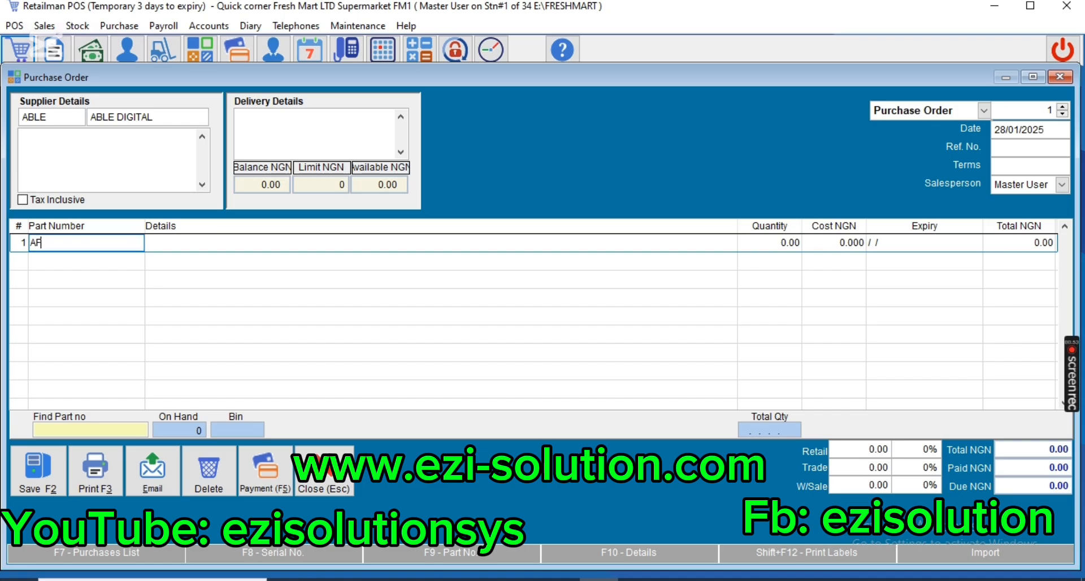
{"action": "key", "text": "Return"}
{"action": "key", "text": "Return"}
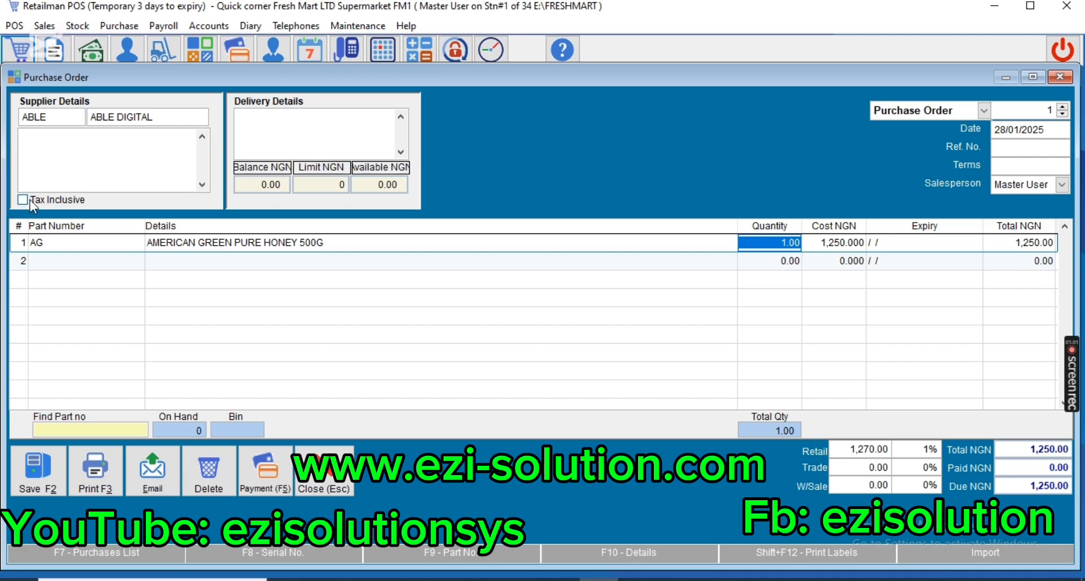
{"action": "left_click", "coordinate": [51, 241]}
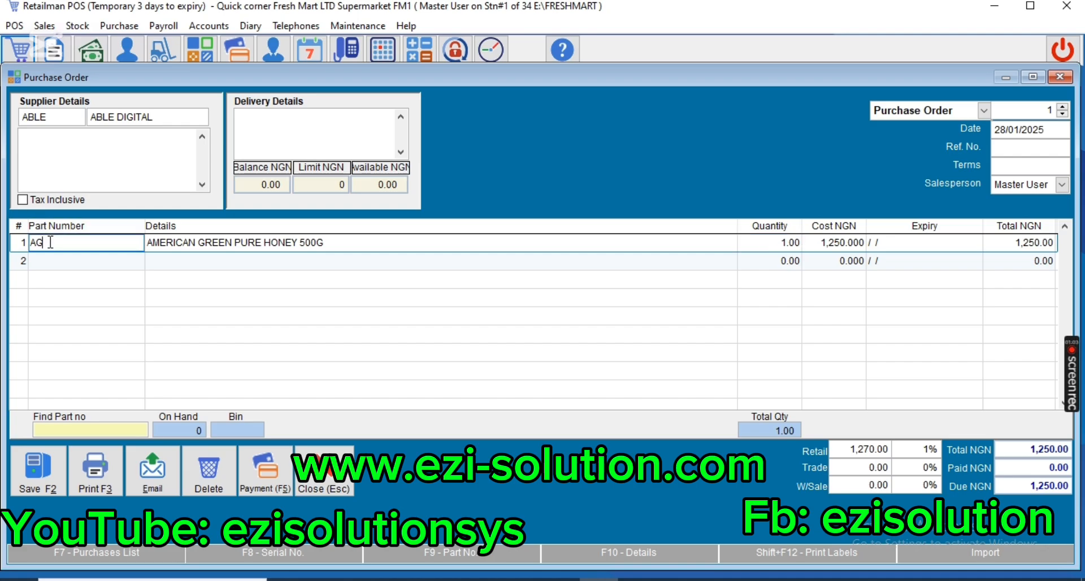
{"action": "key", "text": "BackSpace"}
{"action": "key", "text": "BackSpace"}
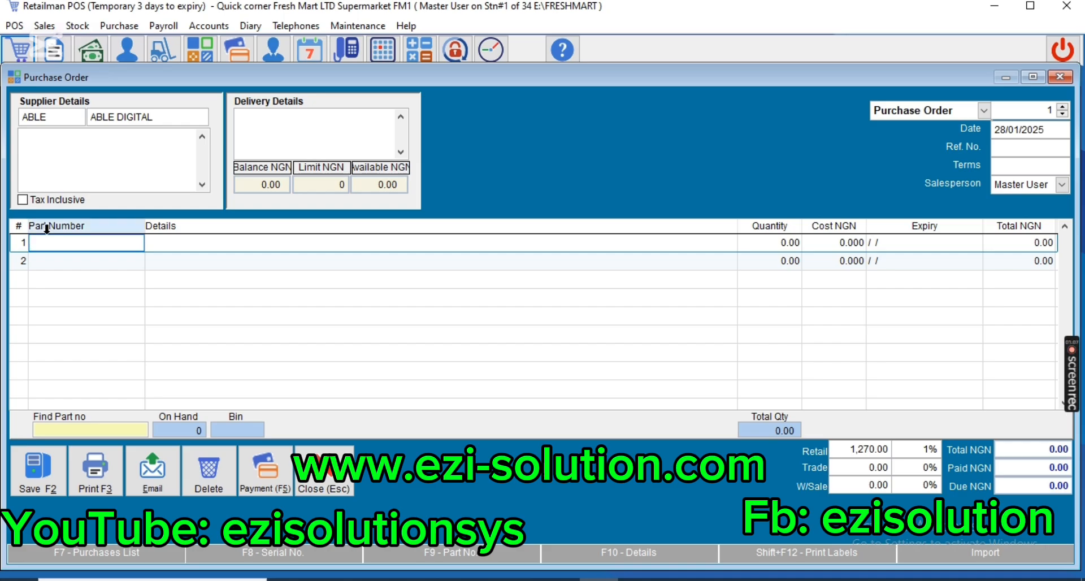
{"action": "left_click", "coordinate": [153, 117]}
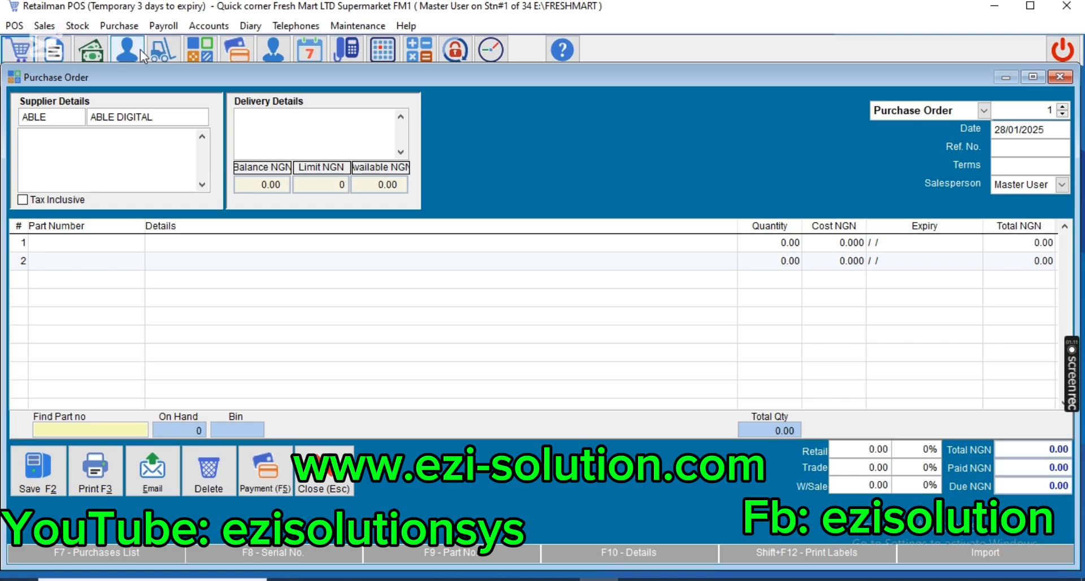
{"action": "left_click", "coordinate": [59, 117]}
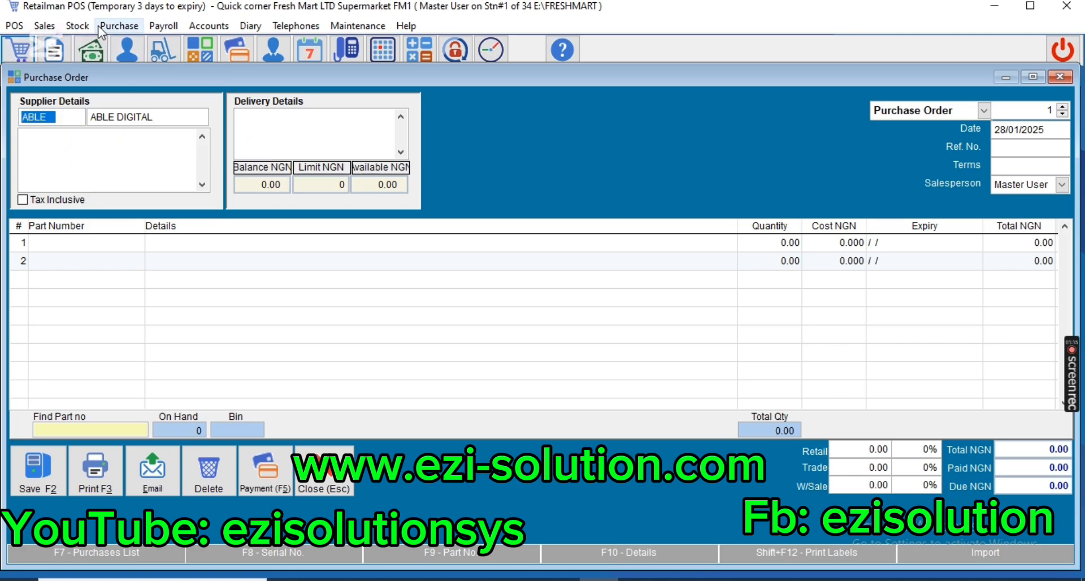
Step: Open the stock file, check the default supplier on the SUNBELT PLASTIC PEGS stock card, and save the card
{"action": "left_click", "coordinate": [77, 26]}
{"action": "left_click", "coordinate": [89, 45]}
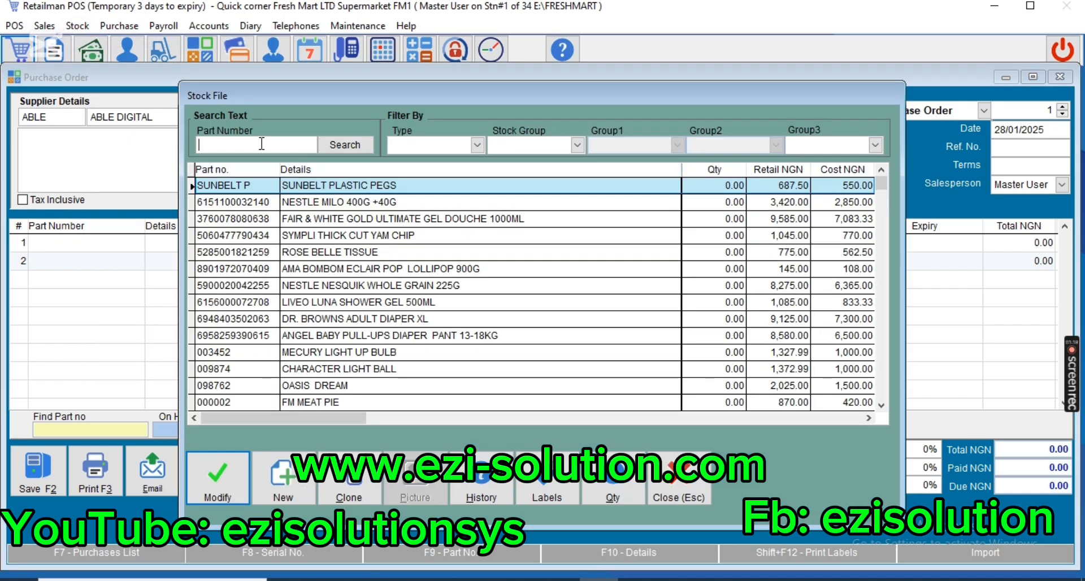
{"action": "left_click", "coordinate": [216, 484]}
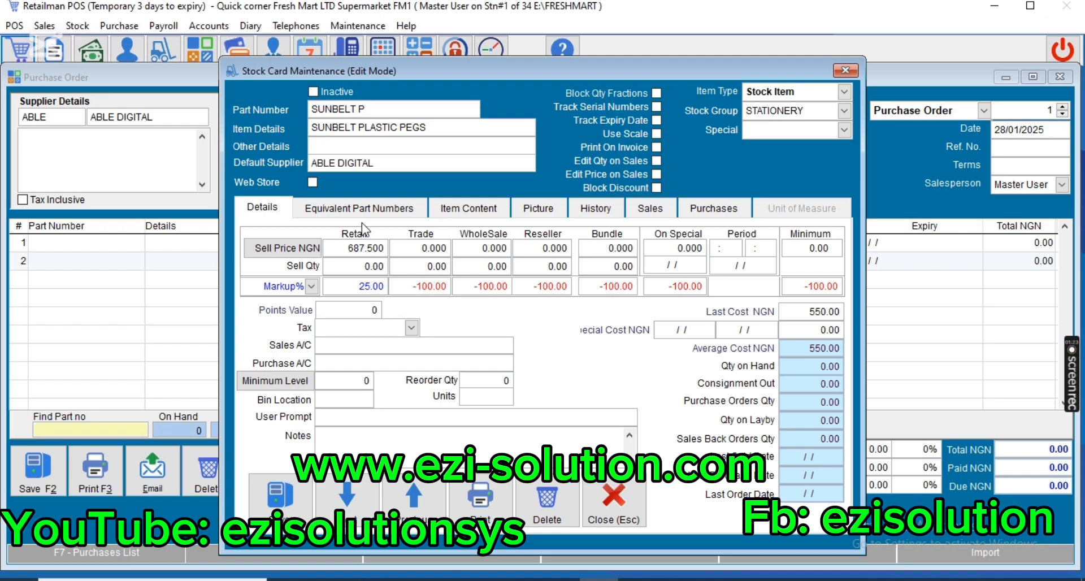
{"action": "left_click", "coordinate": [378, 163]}
{"action": "left_click_drag", "start_coordinate": [378, 162], "coordinate": [233, 147]}
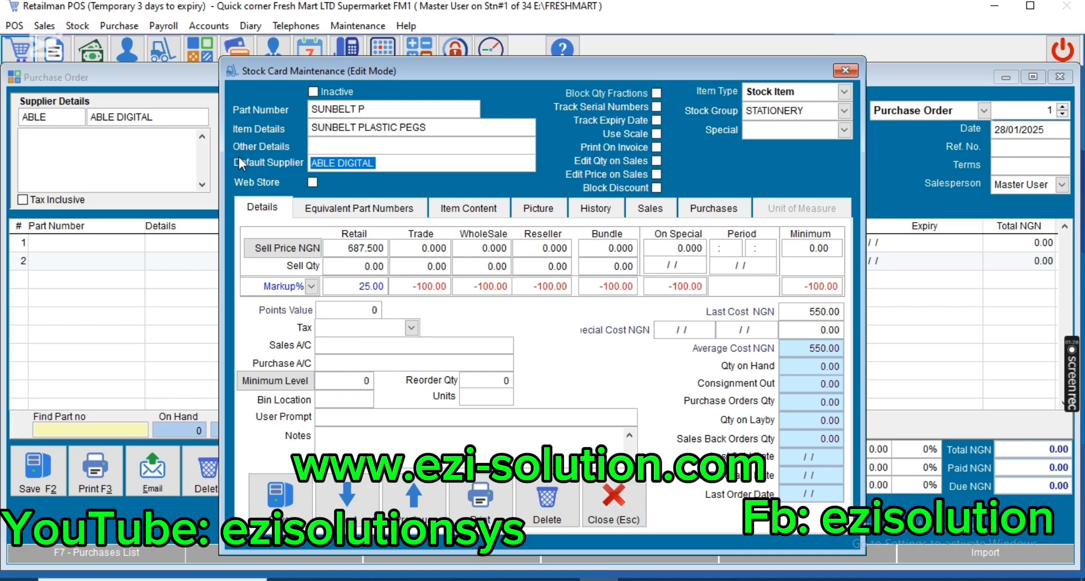
{"action": "left_click", "coordinate": [361, 170]}
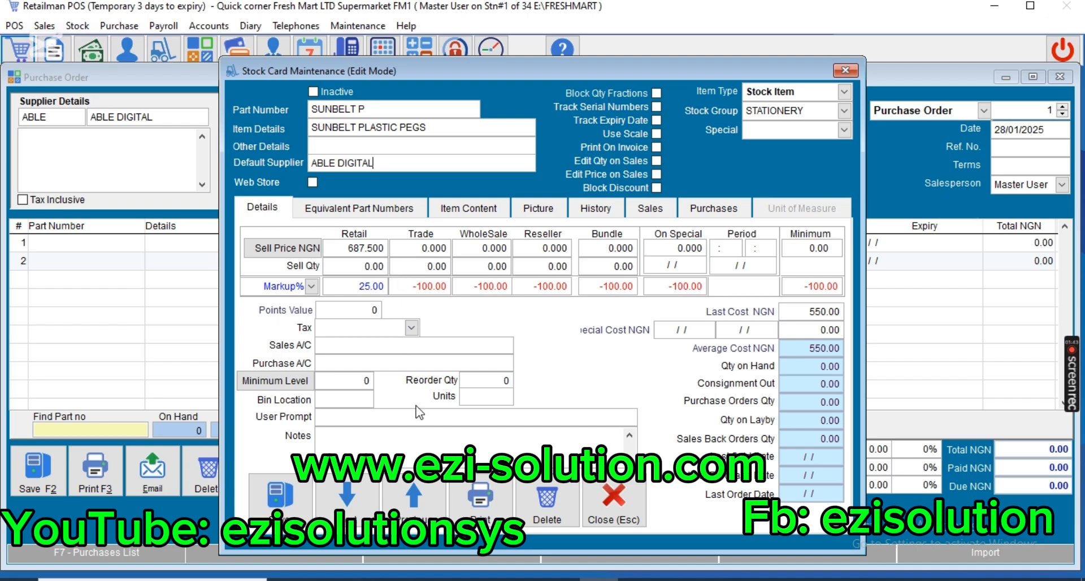
{"action": "left_click", "coordinate": [294, 505]}
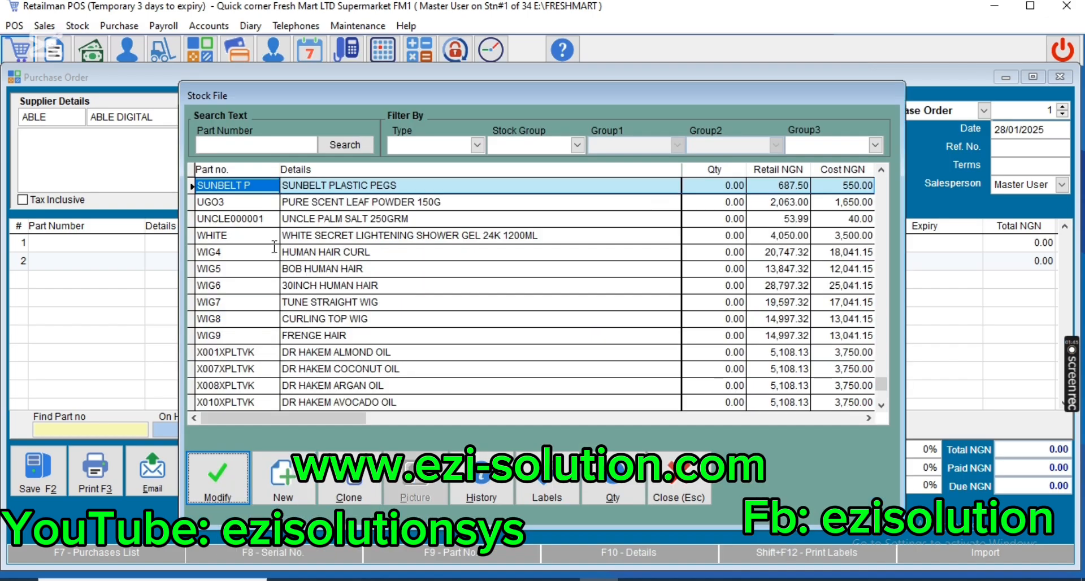
Step: Assign ABLE DIGITAL as the default supplier of PURE SCENT LEAF POWDER 150G (UGO3) and save its stock card
{"action": "left_click", "coordinate": [256, 204]}
{"action": "left_click", "coordinate": [219, 482]}
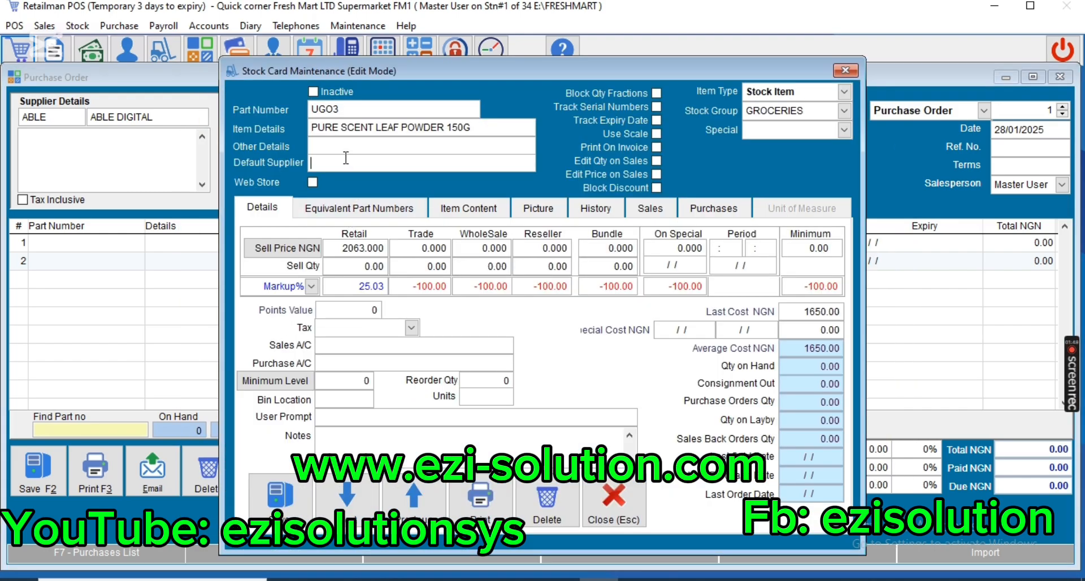
{"action": "double_click", "coordinate": [346, 160]}
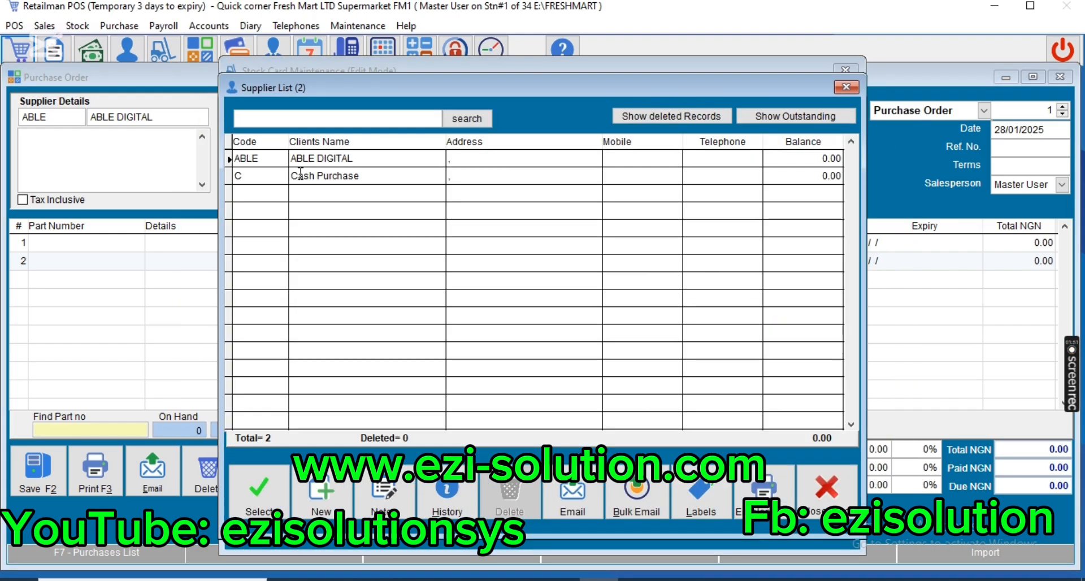
{"action": "left_click", "coordinate": [260, 489]}
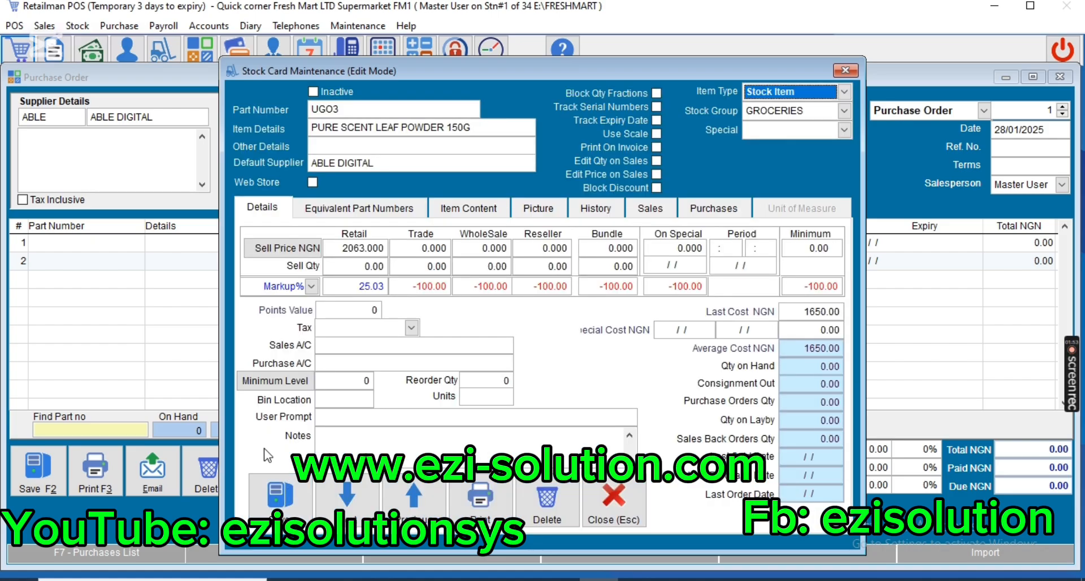
{"action": "left_click", "coordinate": [277, 497]}
Step: Assign ABLE DIGITAL as the default supplier of UNCLE PALM SALT 250GRM (UNCLE000001) and save its stock card
{"action": "left_click", "coordinate": [245, 219]}
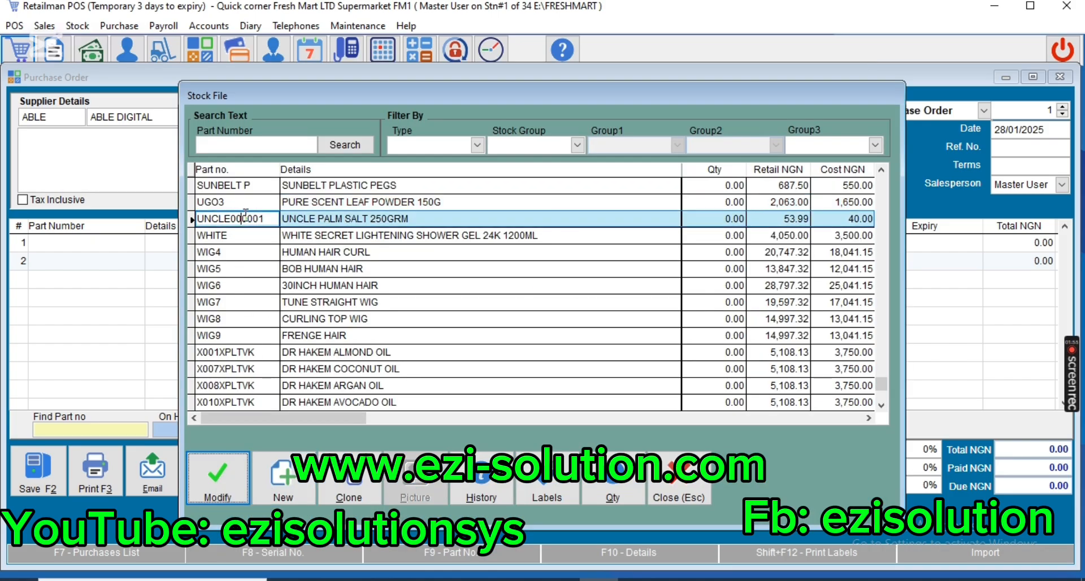
{"action": "left_click", "coordinate": [210, 480]}
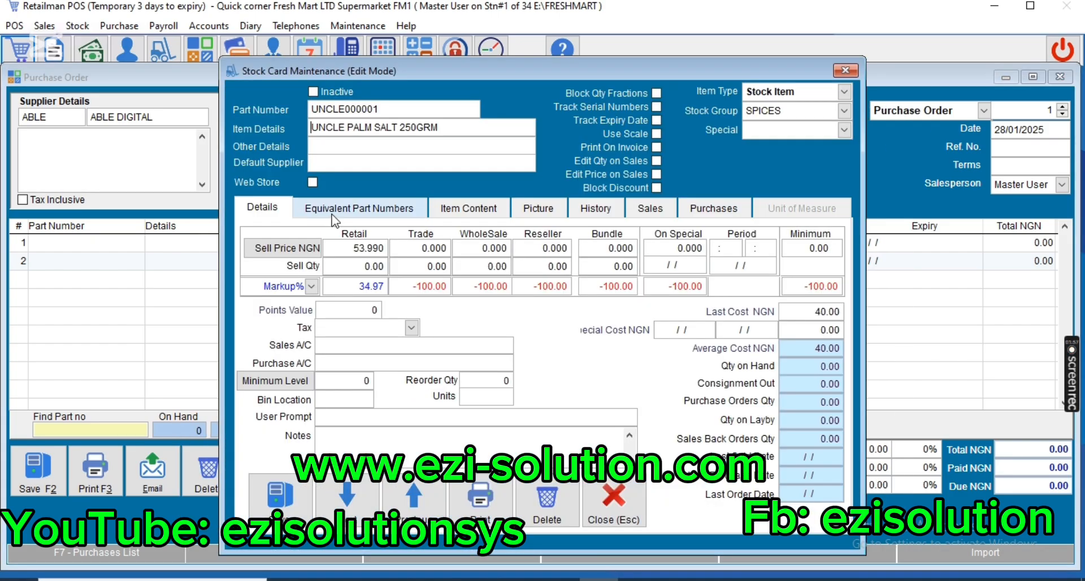
{"action": "left_click", "coordinate": [333, 162]}
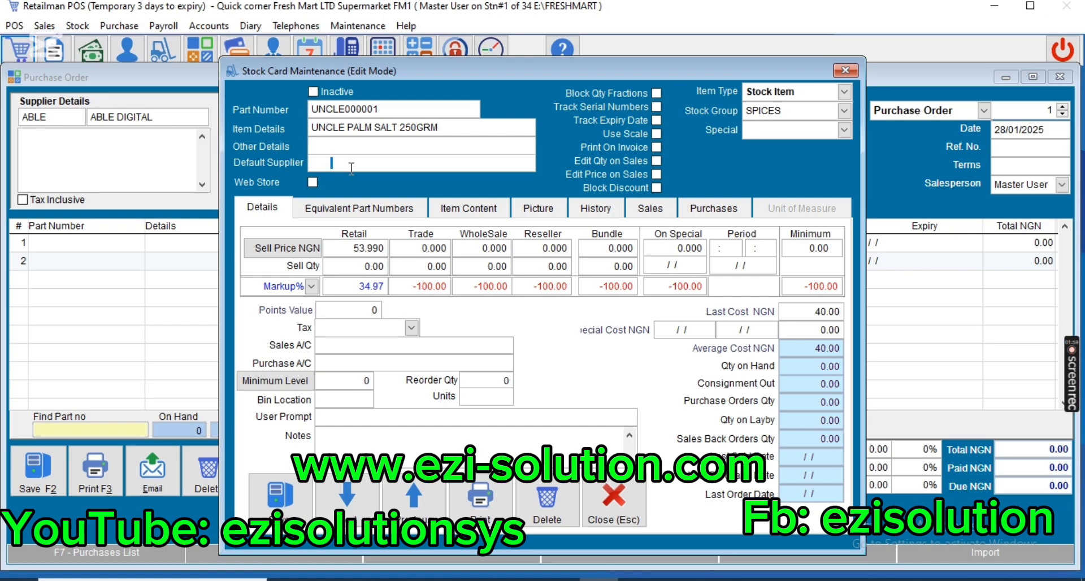
{"action": "type", "text": "ABLE"}
{"action": "key", "text": "Return"}
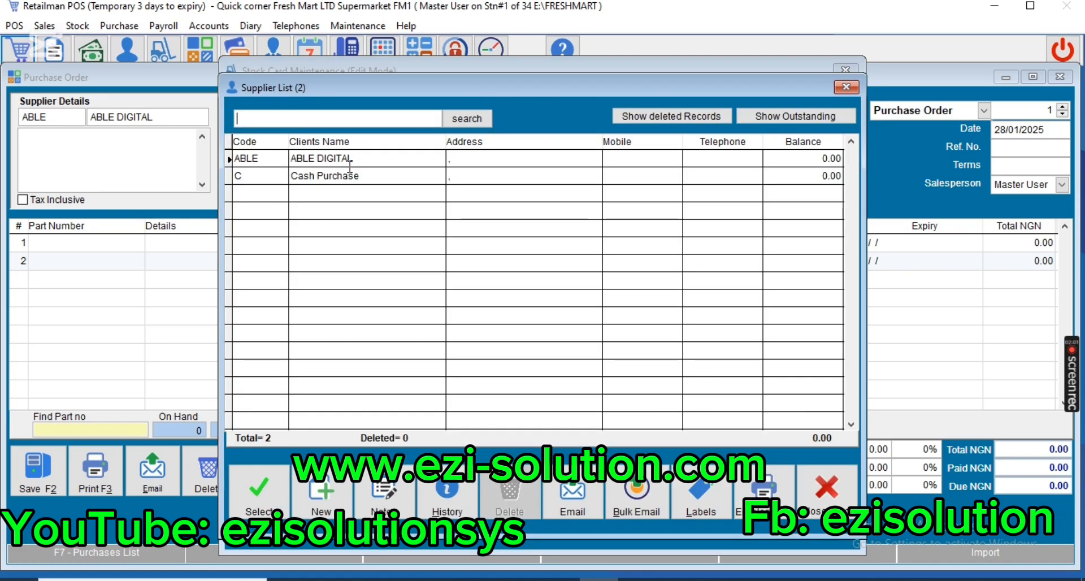
{"action": "left_click", "coordinate": [273, 163]}
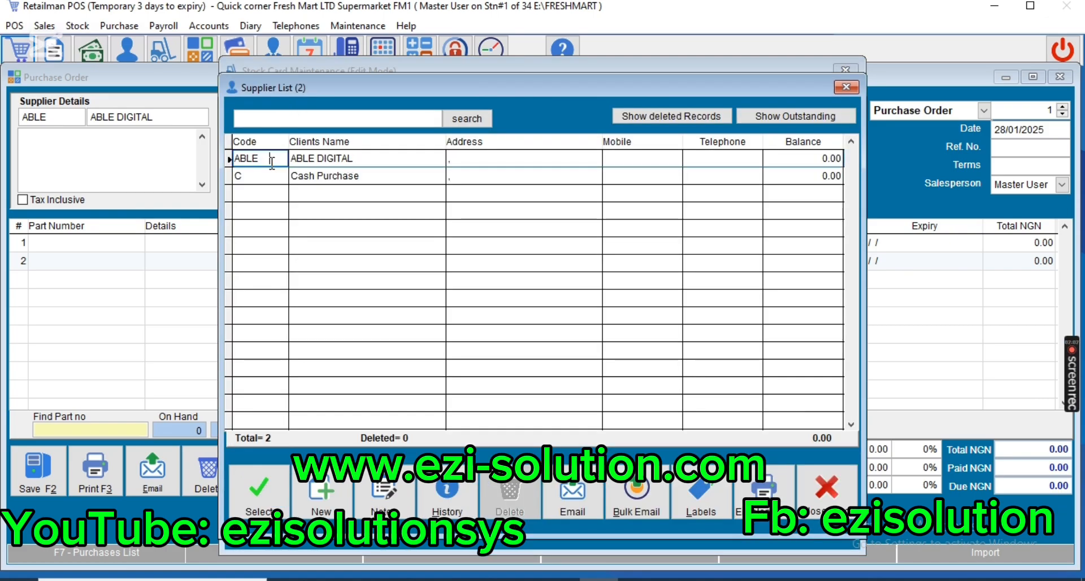
{"action": "left_click", "coordinate": [258, 488]}
{"action": "left_click", "coordinate": [285, 500]}
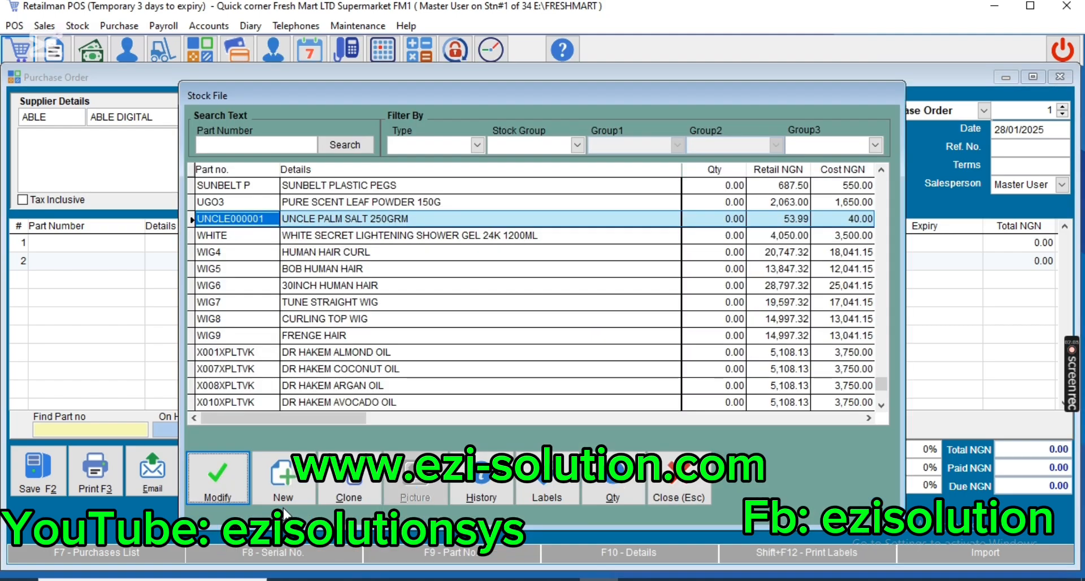
Step: Assign ABLE DIGITAL as the default supplier of the WHITE SECRET LIGHTENING SHOWER GEL (part WHITE) and save its stock card
{"action": "left_click", "coordinate": [272, 234]}
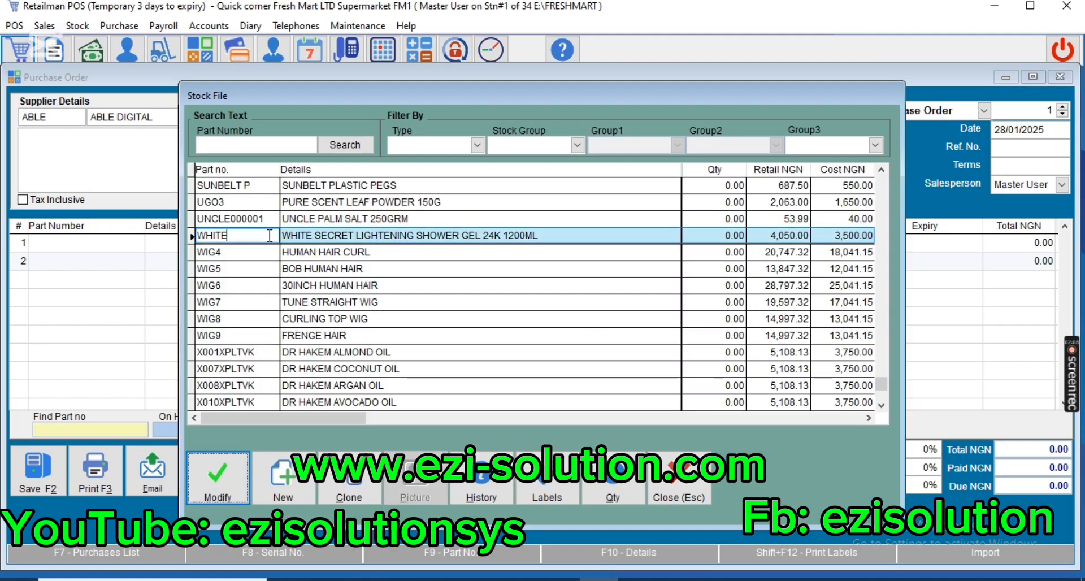
{"action": "left_click", "coordinate": [243, 469]}
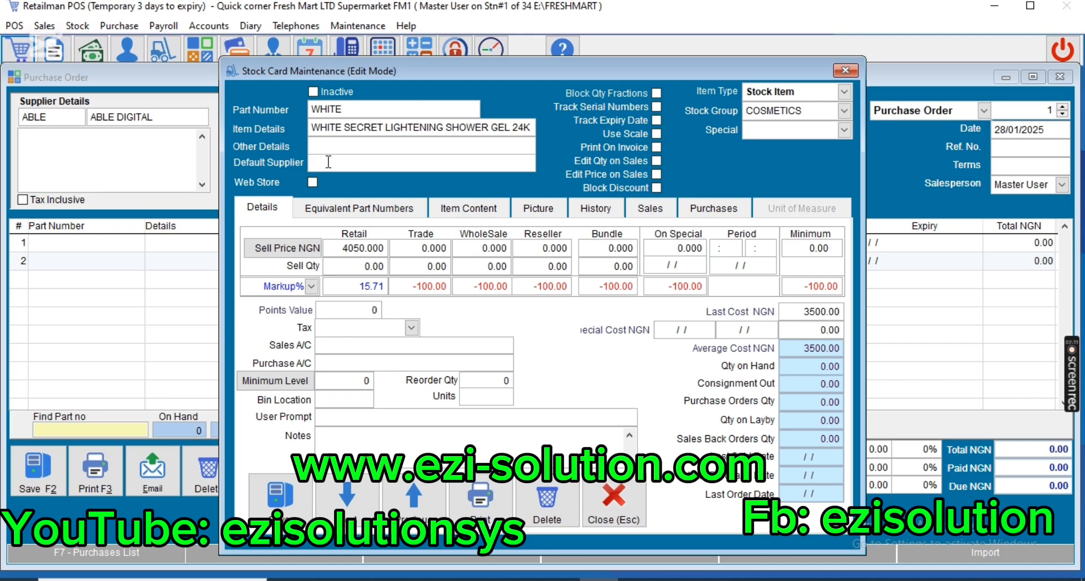
{"action": "double_click", "coordinate": [328, 162]}
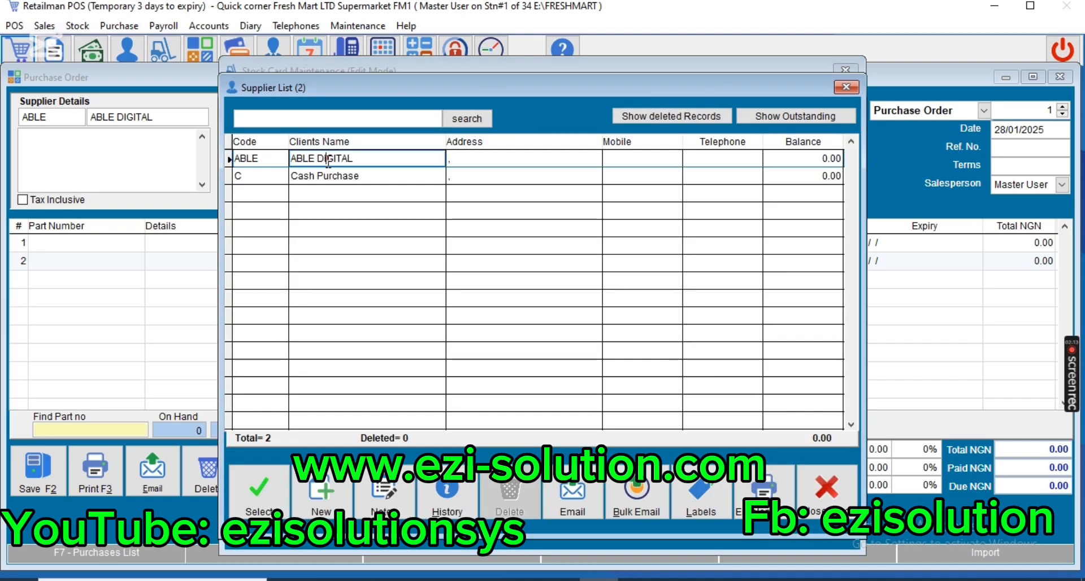
{"action": "left_click", "coordinate": [250, 496]}
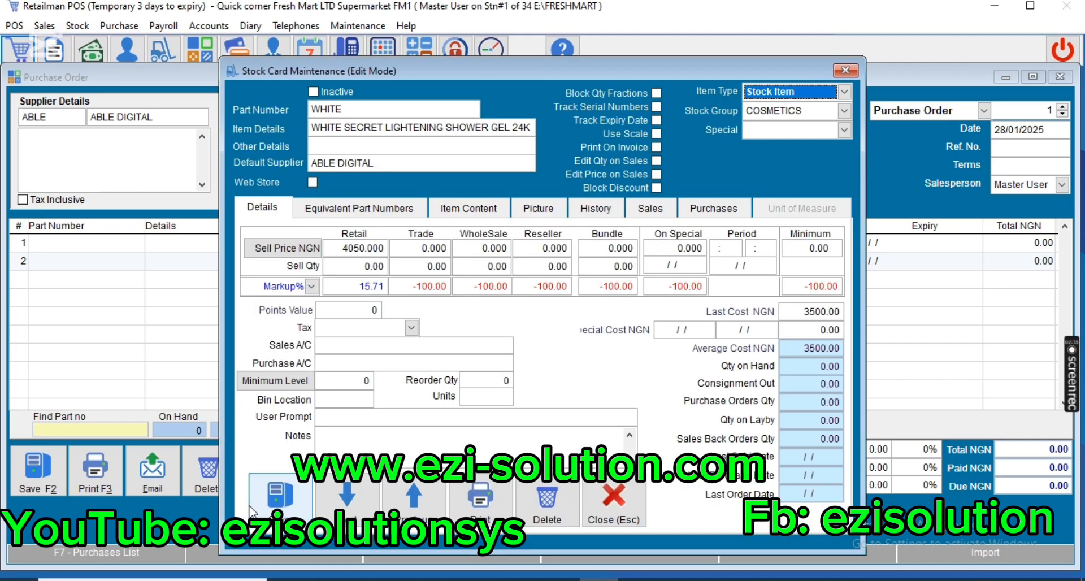
{"action": "left_click", "coordinate": [266, 498]}
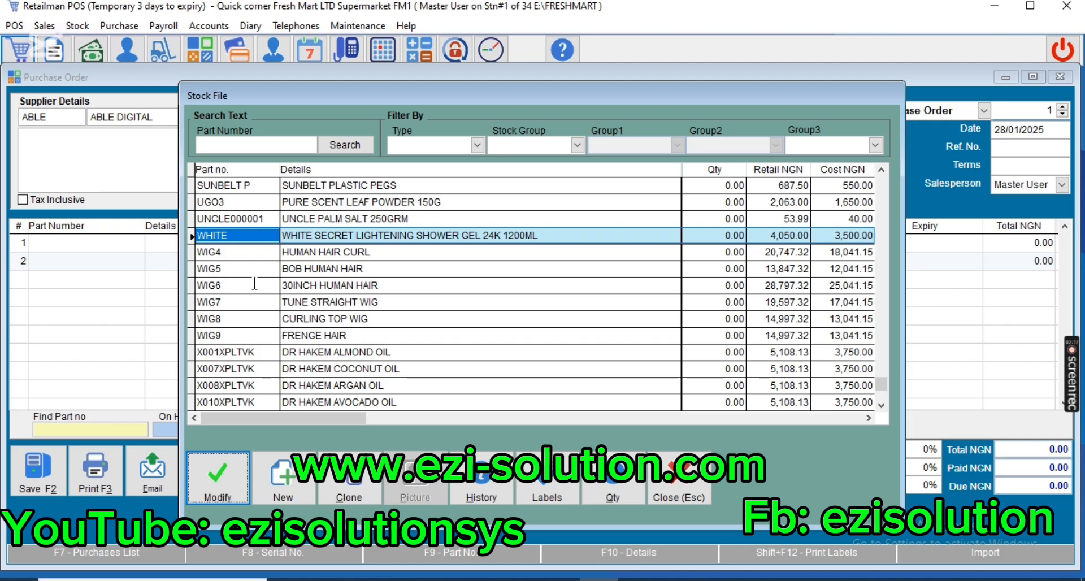
Step: Assign ABLE DIGITAL as the default supplier of HUMAN HAIR CURL (WIG4) and save its stock card
{"action": "left_click", "coordinate": [249, 254]}
{"action": "left_click", "coordinate": [229, 494]}
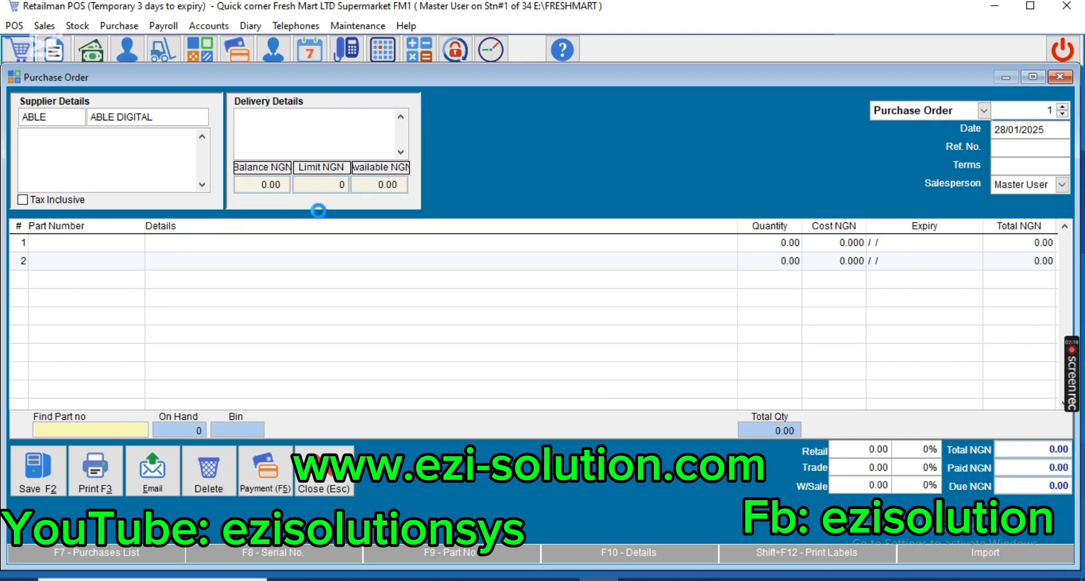
{"action": "left_click", "coordinate": [329, 163]}
{"action": "type", "text": "ABLE"}
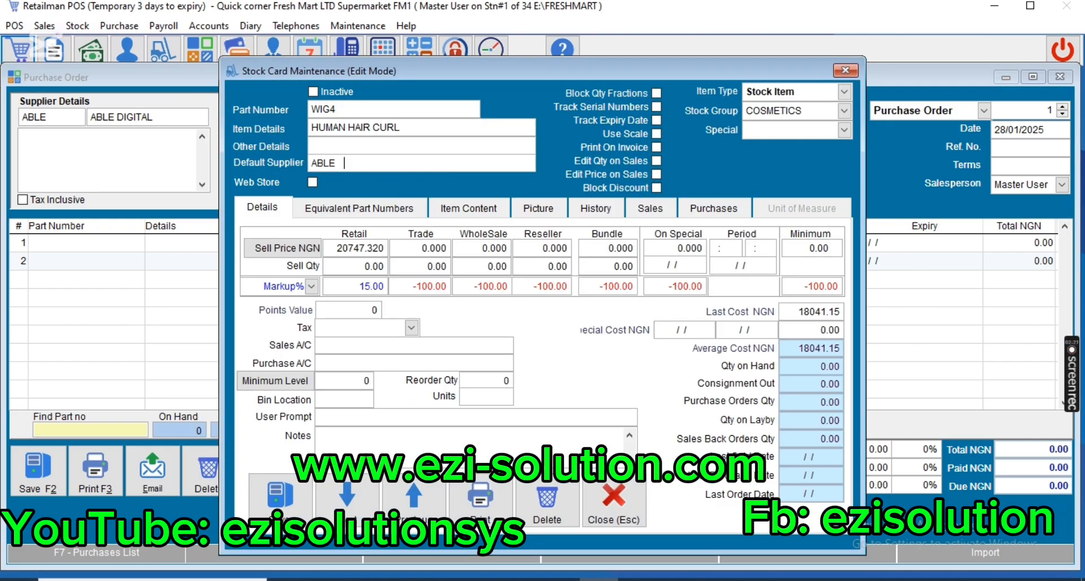
{"action": "key", "text": "Return"}
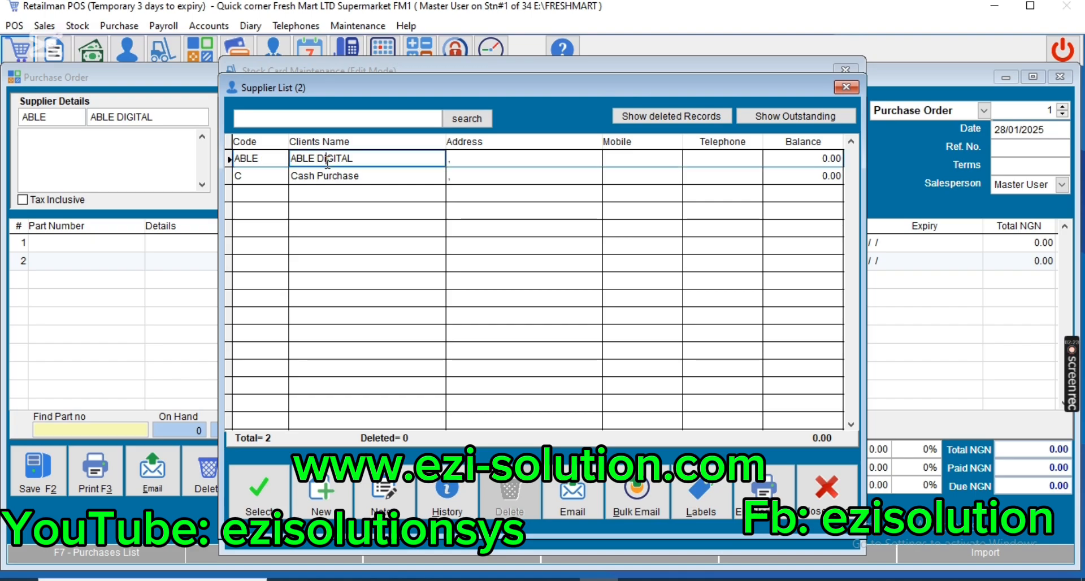
{"action": "left_click", "coordinate": [259, 491]}
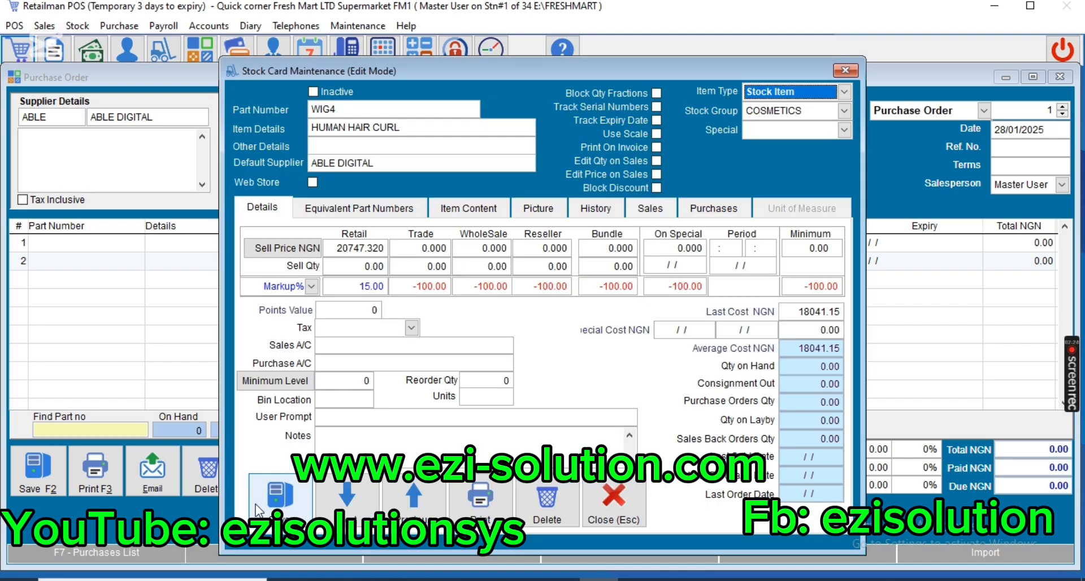
{"action": "left_click", "coordinate": [259, 508]}
Step: Assign ABLE DIGITAL as the default supplier of BOB HUMAN HAIR (WIG5) and save its stock card
{"action": "key", "text": "Down"}
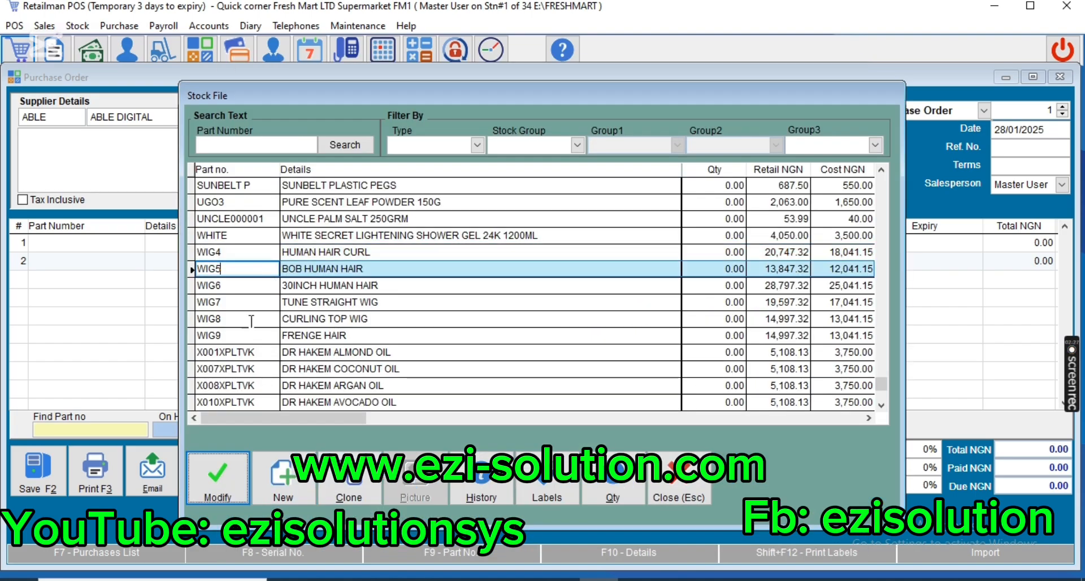
{"action": "left_click", "coordinate": [218, 477]}
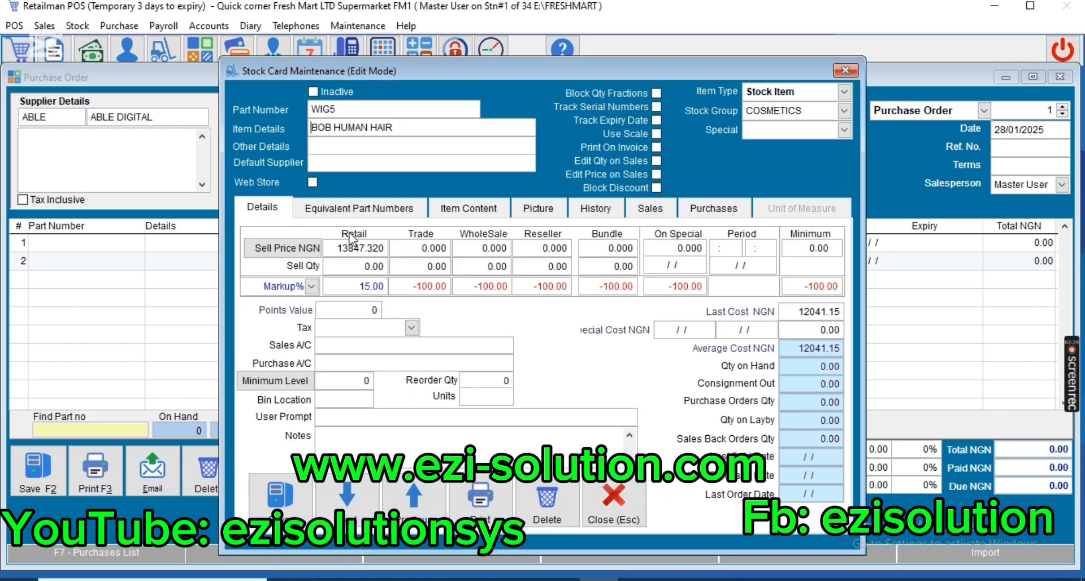
{"action": "left_click", "coordinate": [323, 163]}
{"action": "type", "text": "ABLE"}
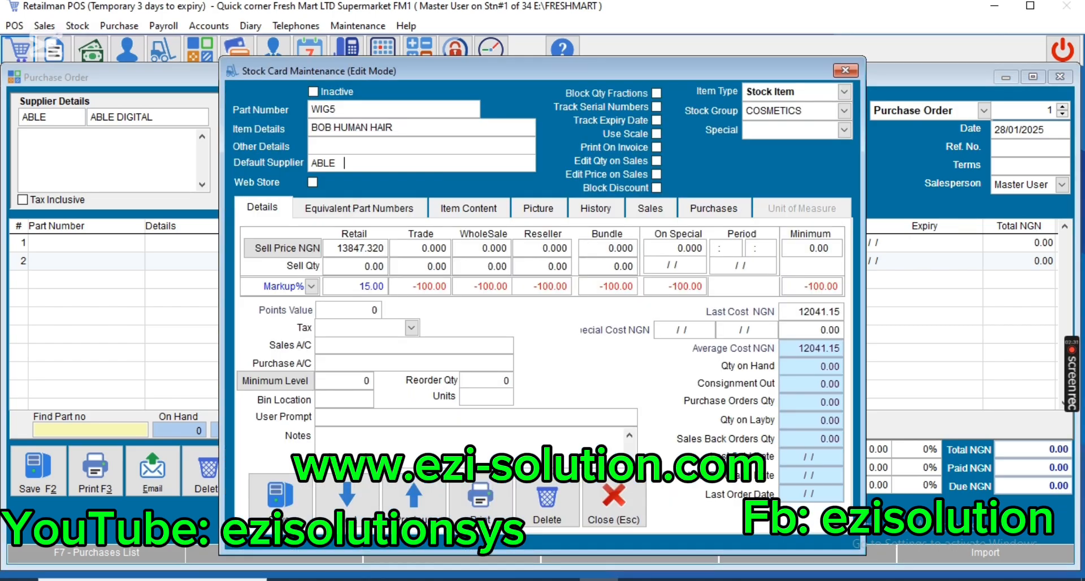
{"action": "key", "text": "Return"}
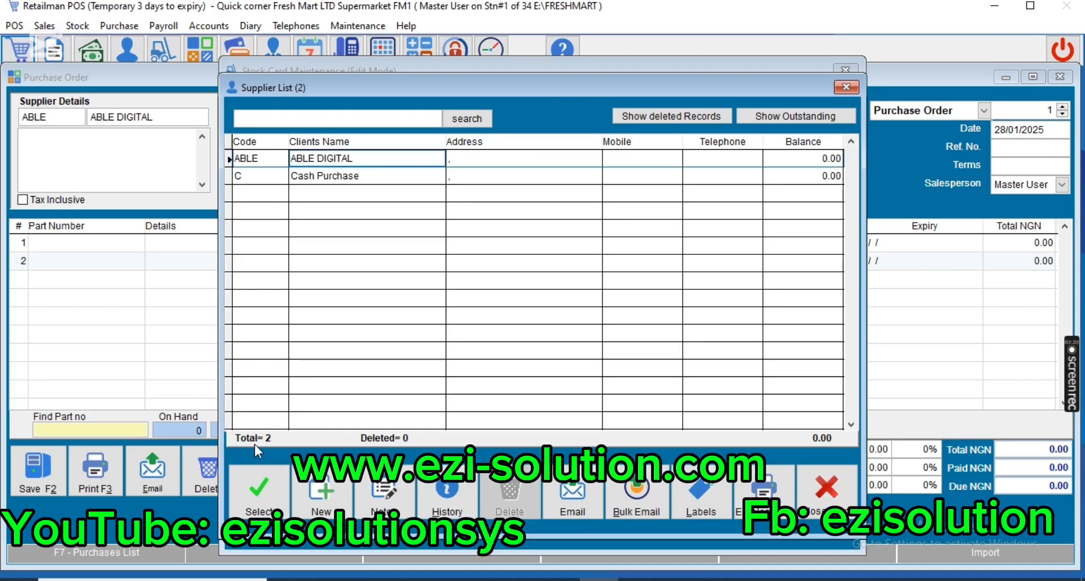
{"action": "left_click", "coordinate": [252, 489]}
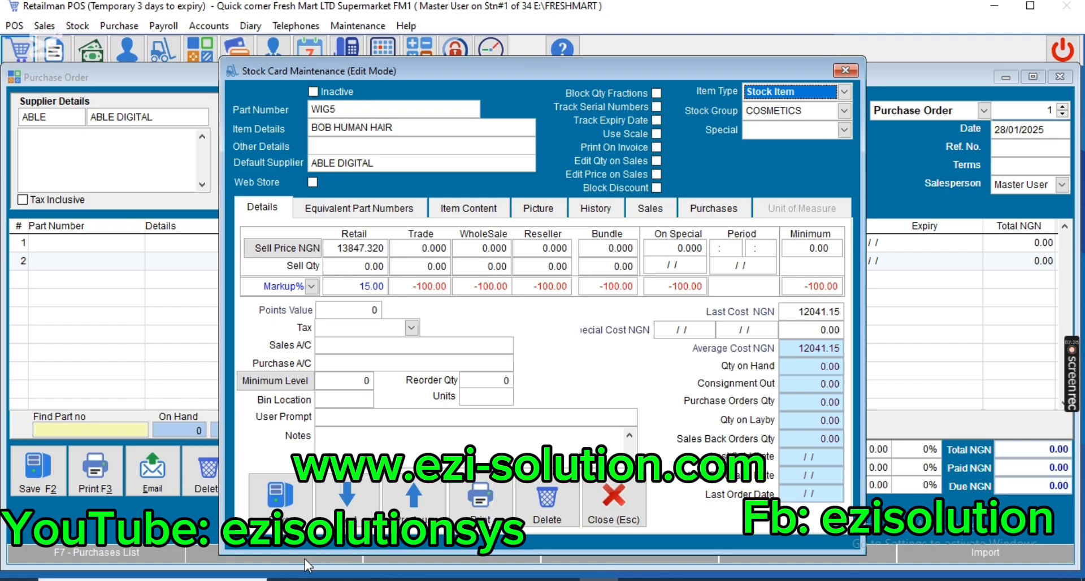
{"action": "key", "text": "Tab"}
{"action": "left_click", "coordinate": [289, 516]}
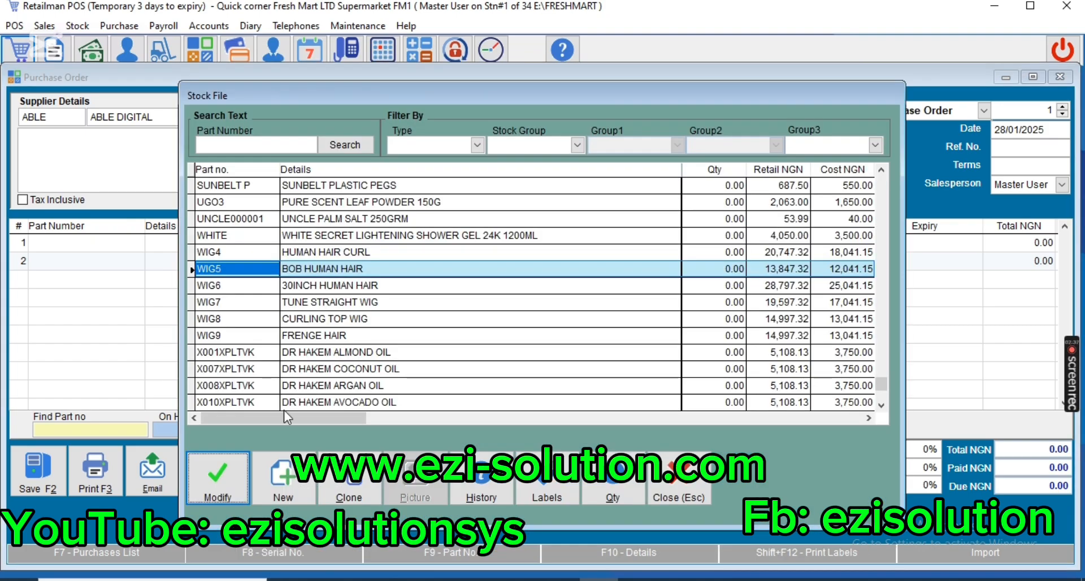
Step: Assign ABLE DIGITAL as the default supplier of 30INCH HUMAN HAIR (WIG6) and save its stock card
{"action": "left_click", "coordinate": [259, 285]}
{"action": "left_click", "coordinate": [224, 495]}
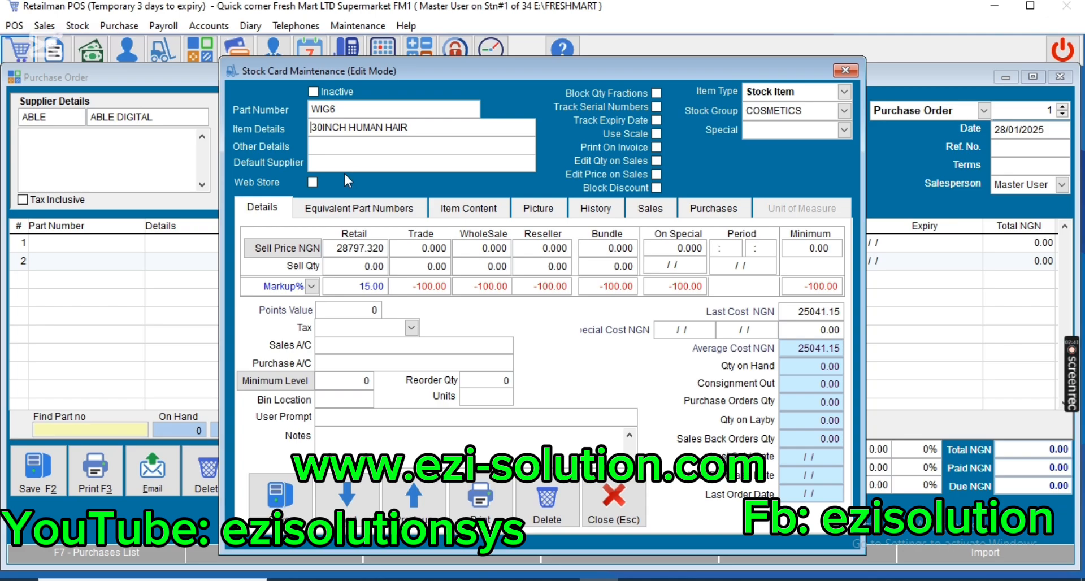
{"action": "left_click", "coordinate": [343, 165]}
{"action": "type", "text": "ABLE"}
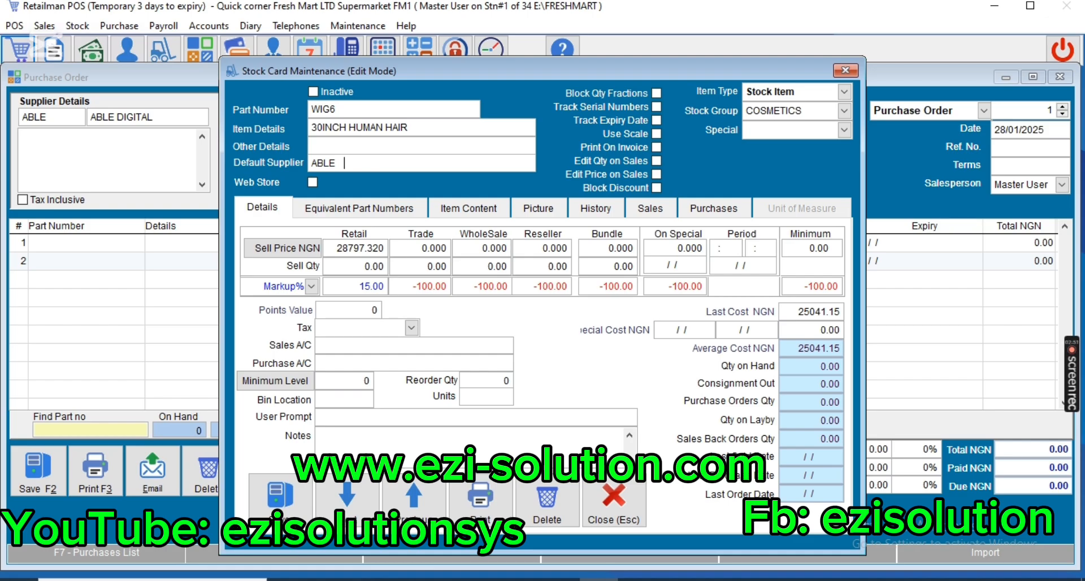
{"action": "double_click", "coordinate": [342, 161]}
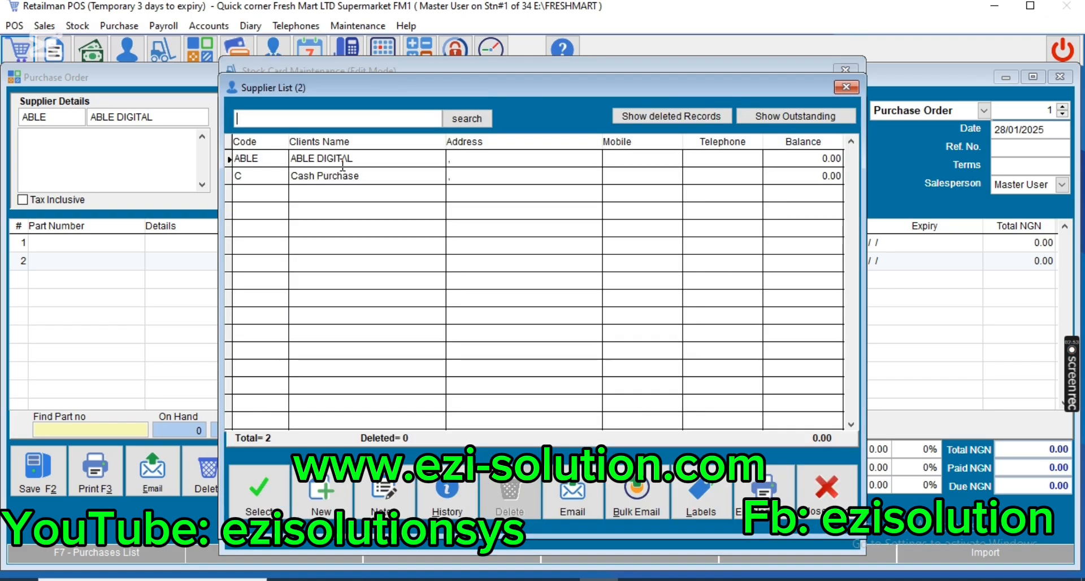
{"action": "left_click", "coordinate": [261, 486]}
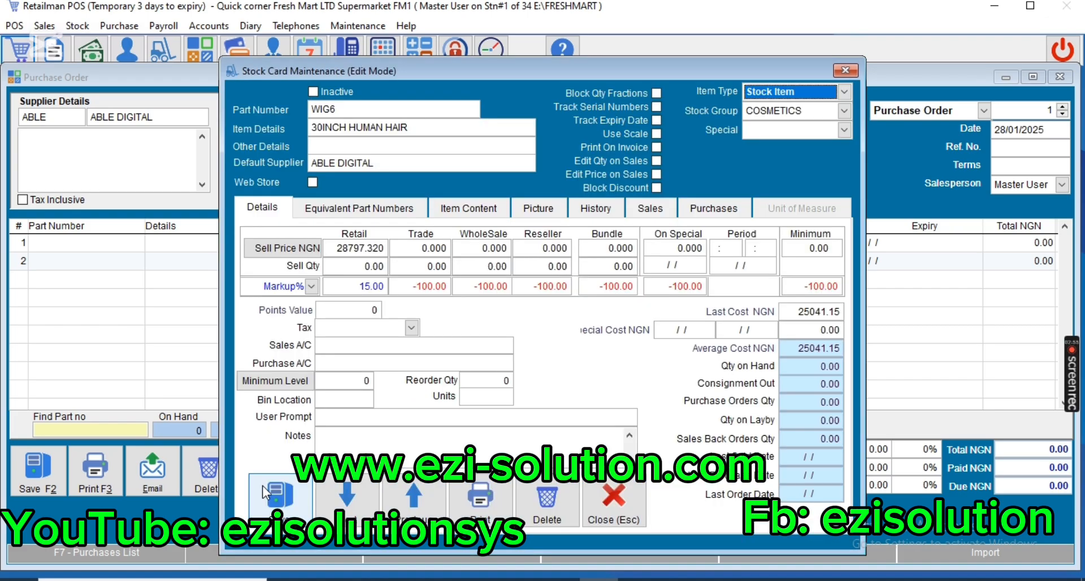
{"action": "left_click", "coordinate": [261, 486]}
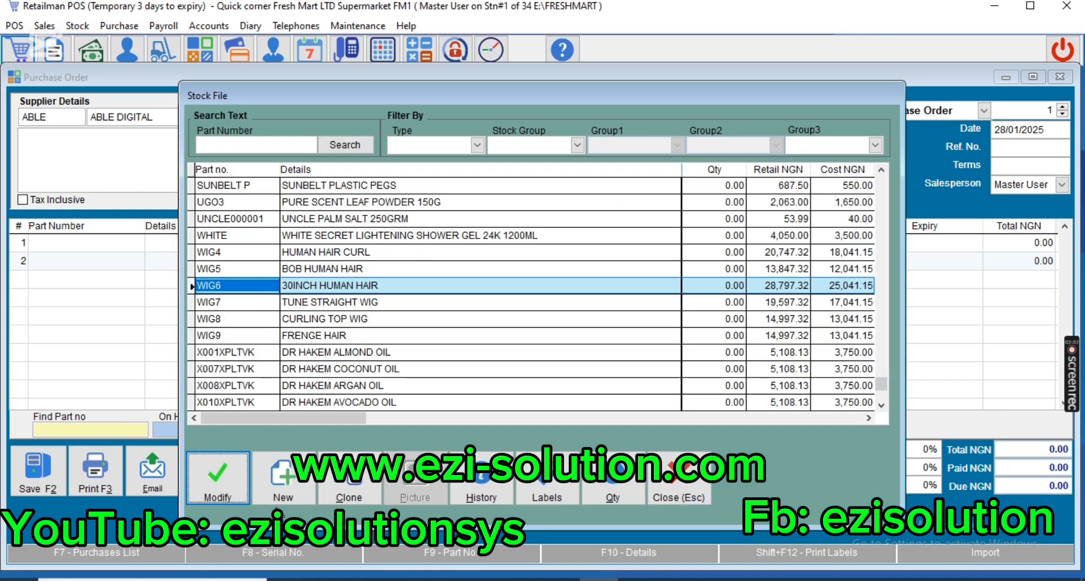
Step: Close the stock file, abort the unsaved ABLE DIGITAL purchase order and leave the purchase order window
{"action": "left_click", "coordinate": [684, 495]}
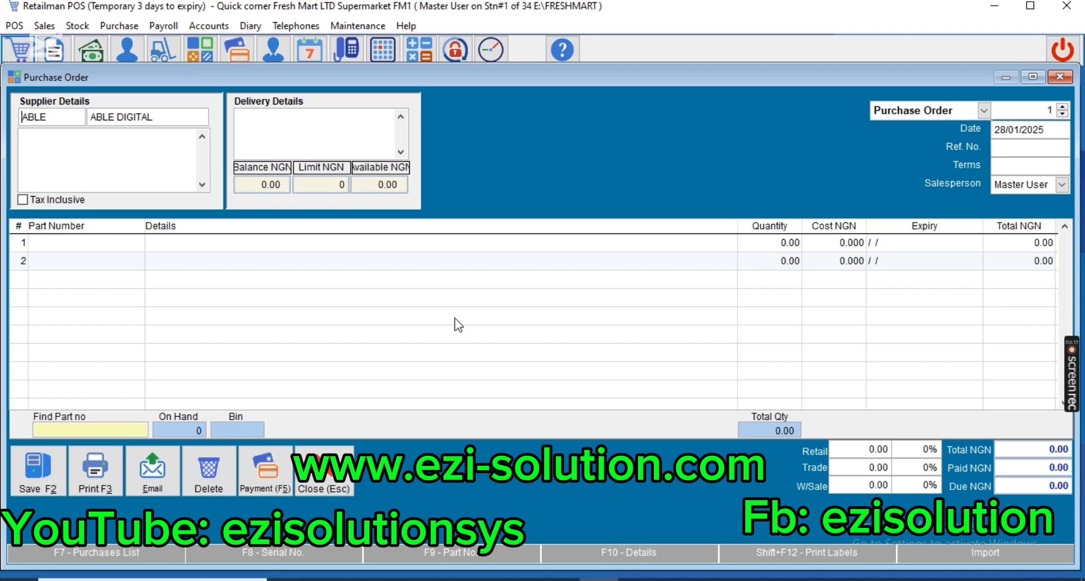
{"action": "left_click", "coordinate": [324, 472]}
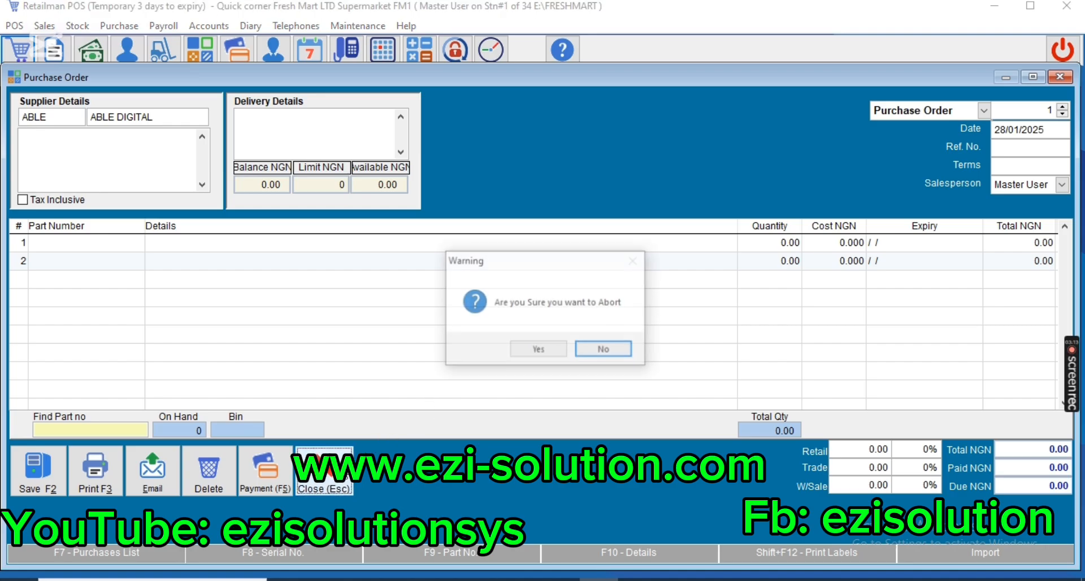
{"action": "left_click", "coordinate": [542, 345]}
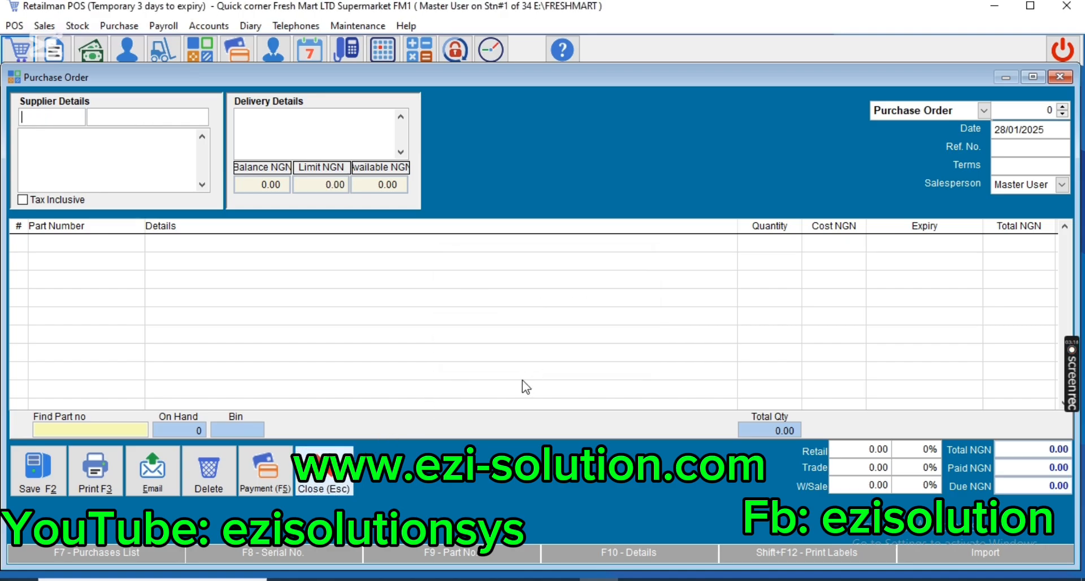
{"action": "left_click", "coordinate": [352, 449]}
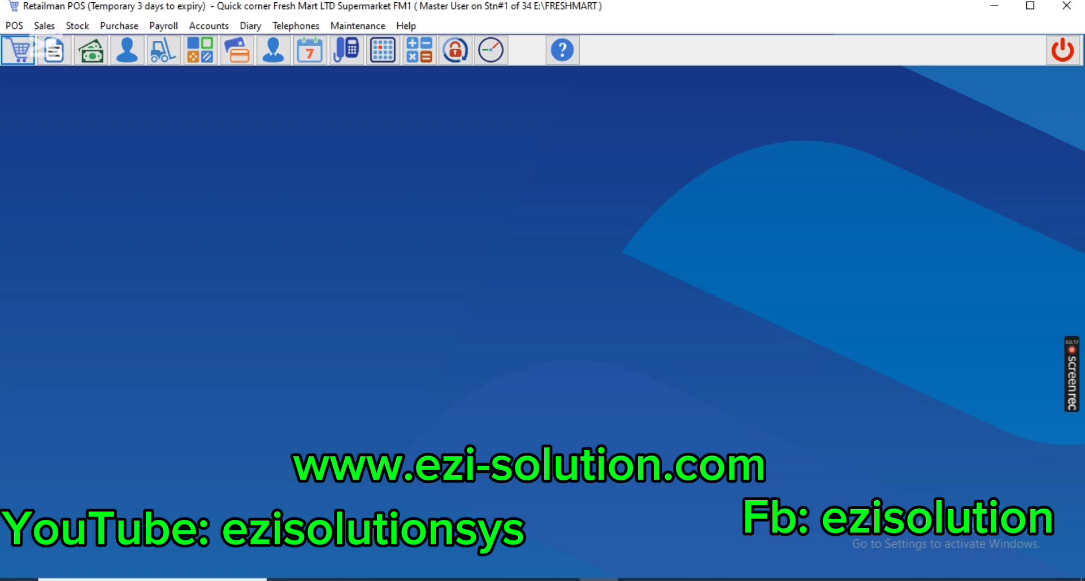
{"action": "left_click", "coordinate": [118, 26]}
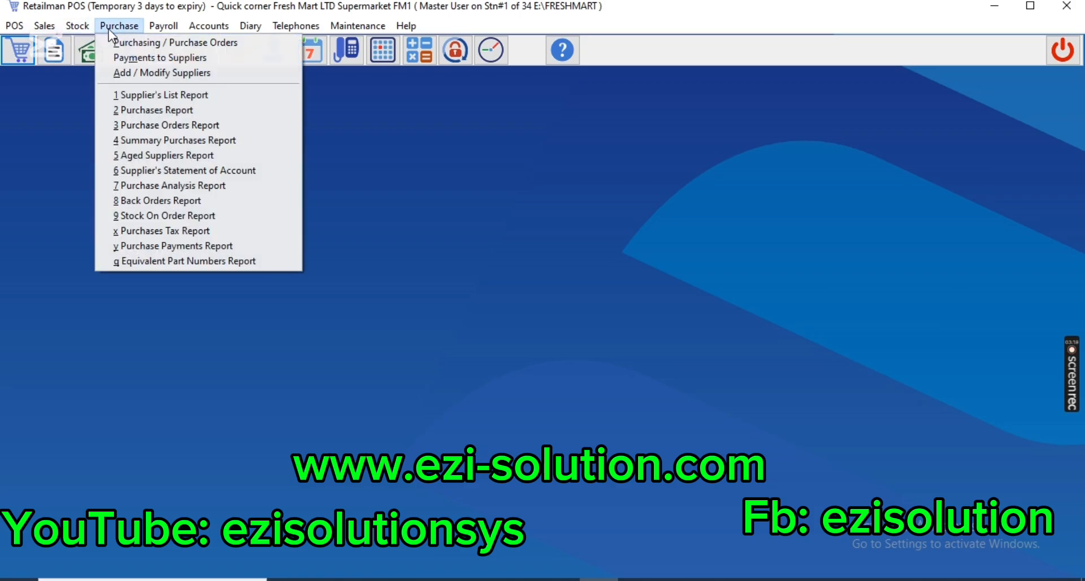
{"action": "left_click", "coordinate": [127, 43]}
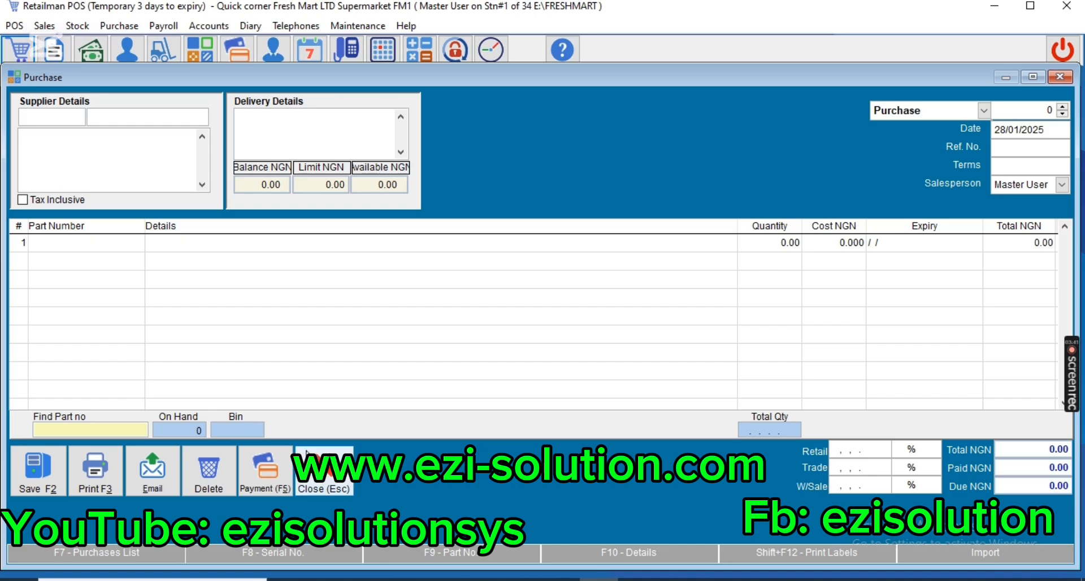
{"action": "left_click", "coordinate": [324, 475]}
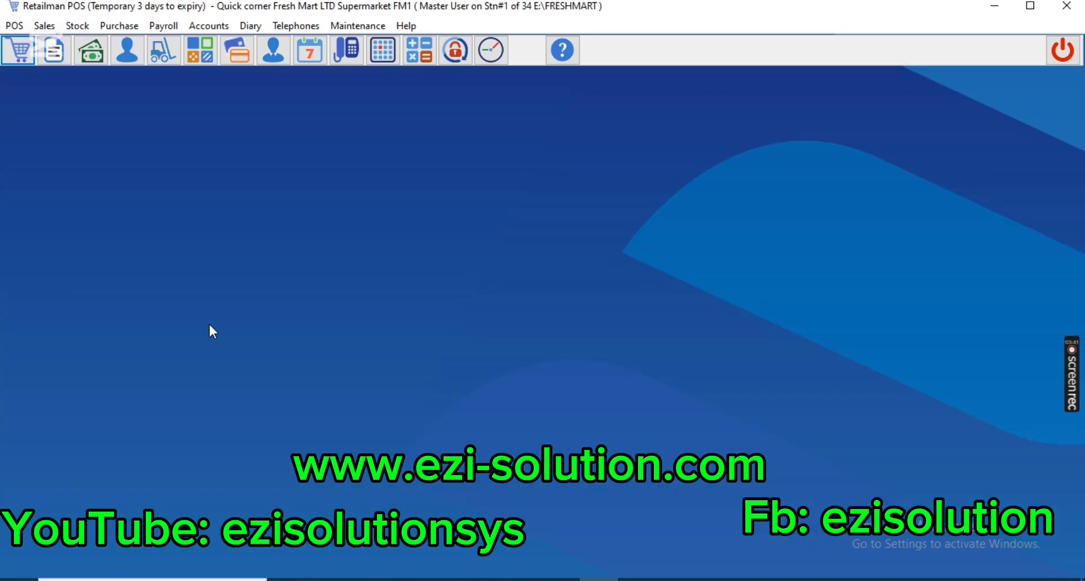
Step: Set the reorder quantity of SUNBELT PLASTIC PEGS (SUNBELT P) to 10 in its stock card
{"action": "left_click", "coordinate": [68, 26]}
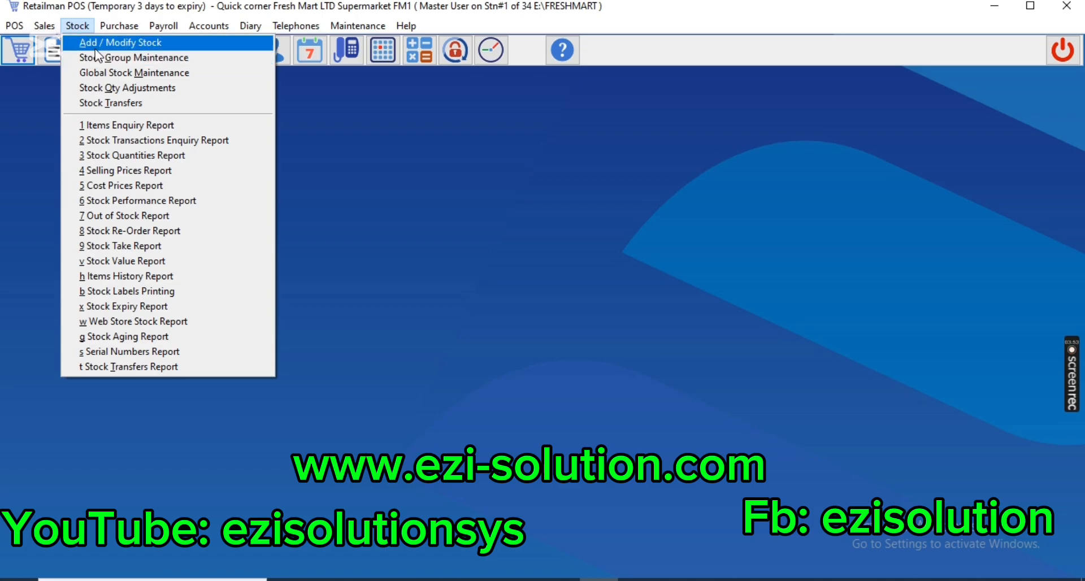
{"action": "left_click", "coordinate": [96, 45]}
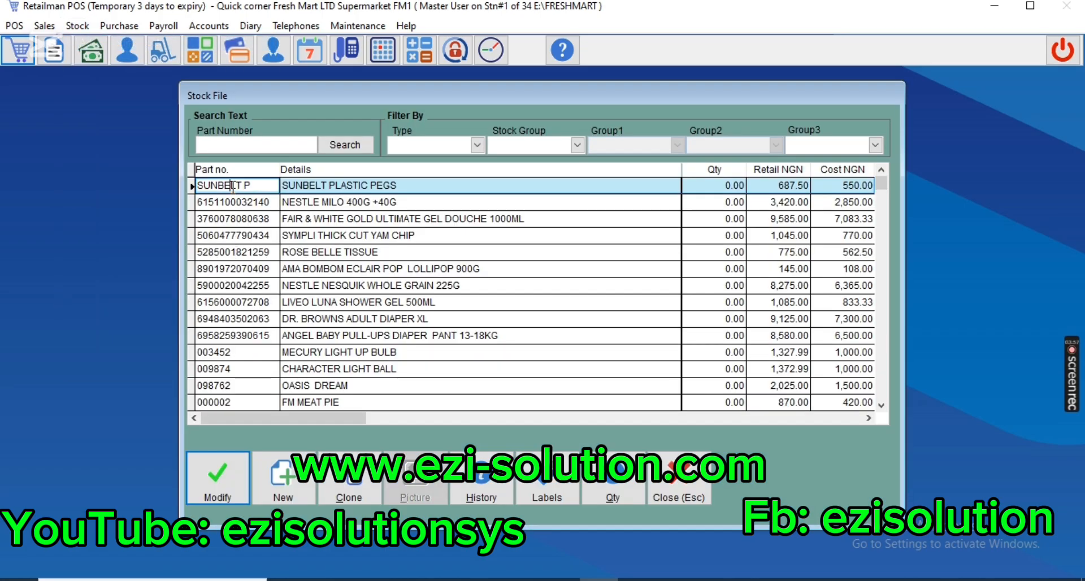
{"action": "left_click", "coordinate": [229, 468]}
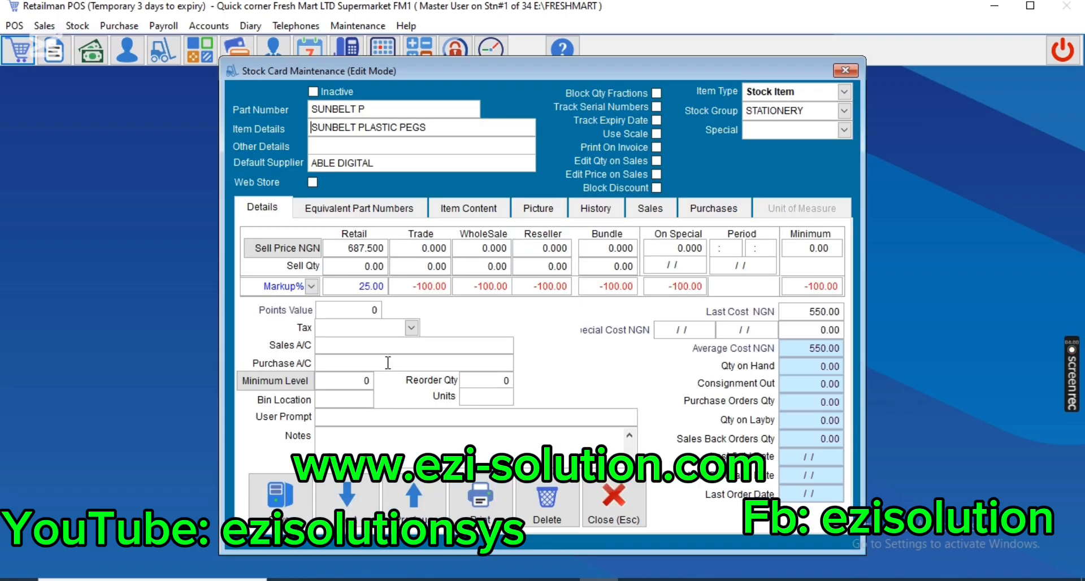
{"action": "left_click", "coordinate": [476, 379]}
{"action": "type", "text": "10"}
{"action": "key", "text": "Tab"}
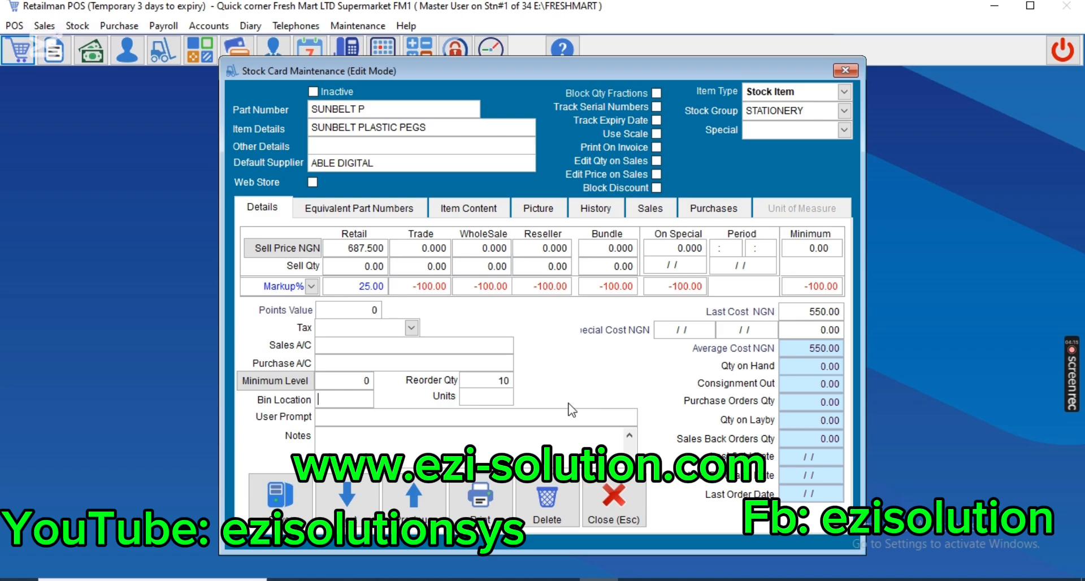
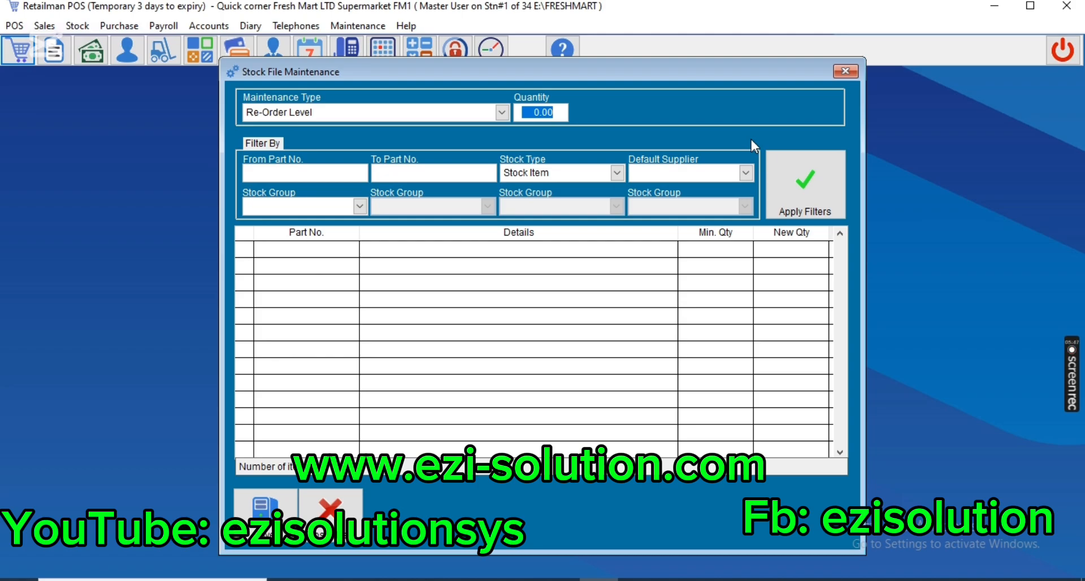
Step: Set the global Re-Order Level quantity to 100 and limit the stock items to default supplier ABLE
{"action": "type", "text": "10,0"}
{"action": "key", "text": "Tab"}
{"action": "left_click", "coordinate": [710, 174]}
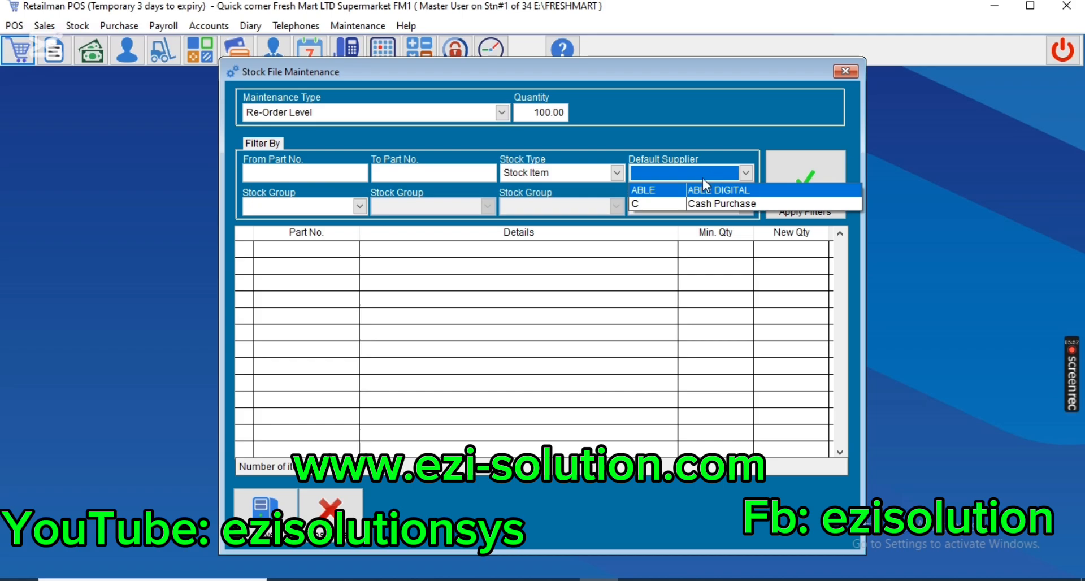
{"action": "left_click", "coordinate": [707, 191]}
{"action": "key", "text": "Tab"}
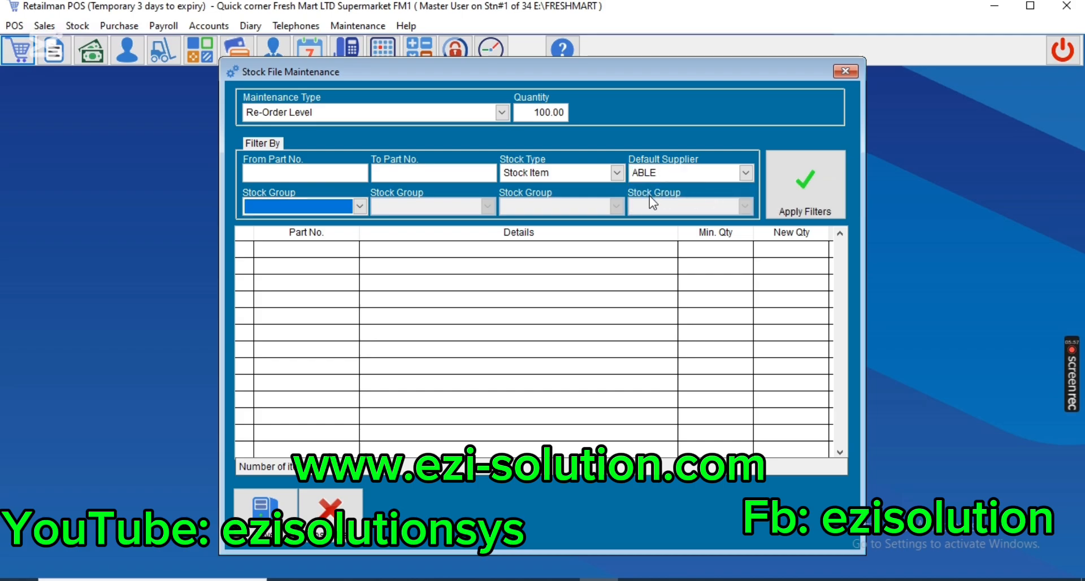
{"action": "key", "text": "Tab"}
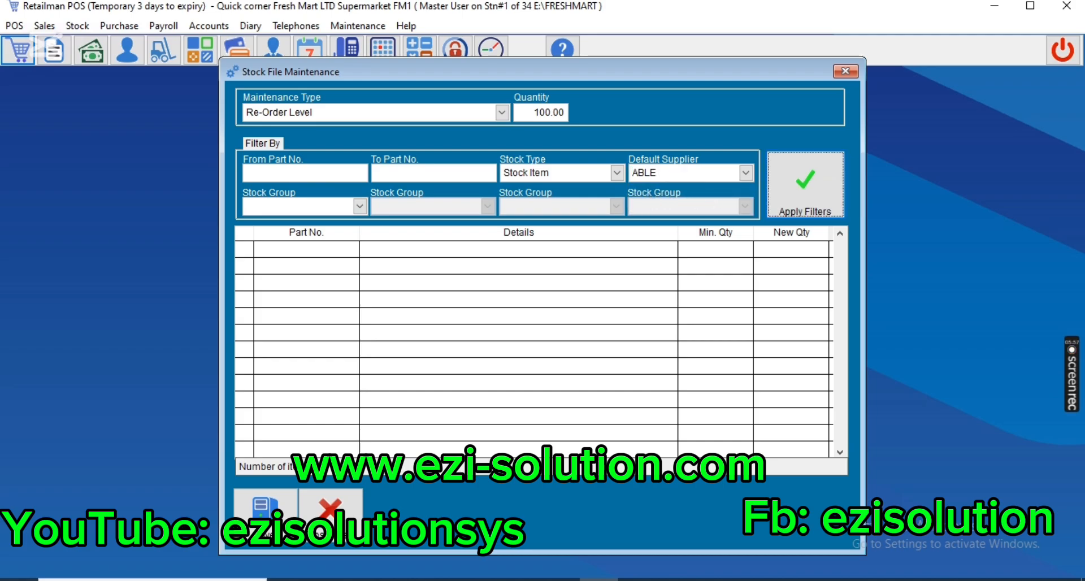
Step: Apply the filters to list the matching stock items and save the new re-order level for all of them
{"action": "left_click", "coordinate": [802, 202]}
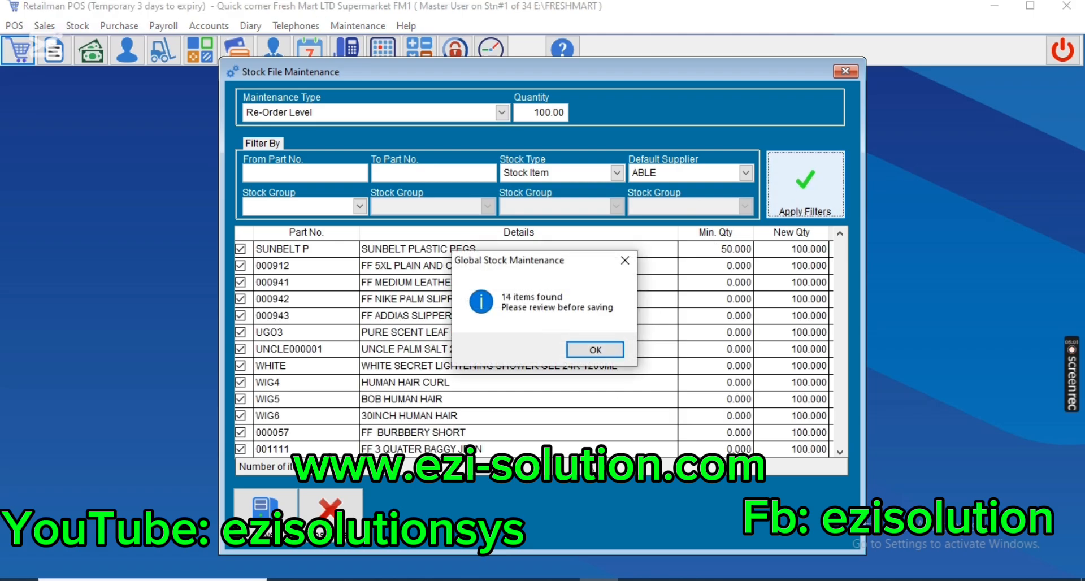
{"action": "left_click", "coordinate": [596, 350]}
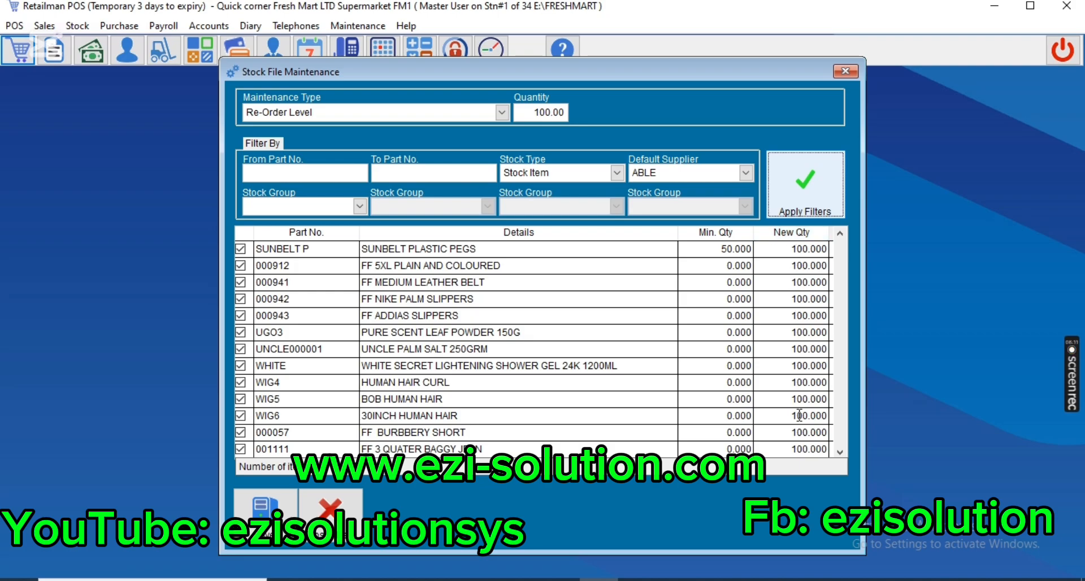
{"action": "left_click", "coordinate": [267, 510]}
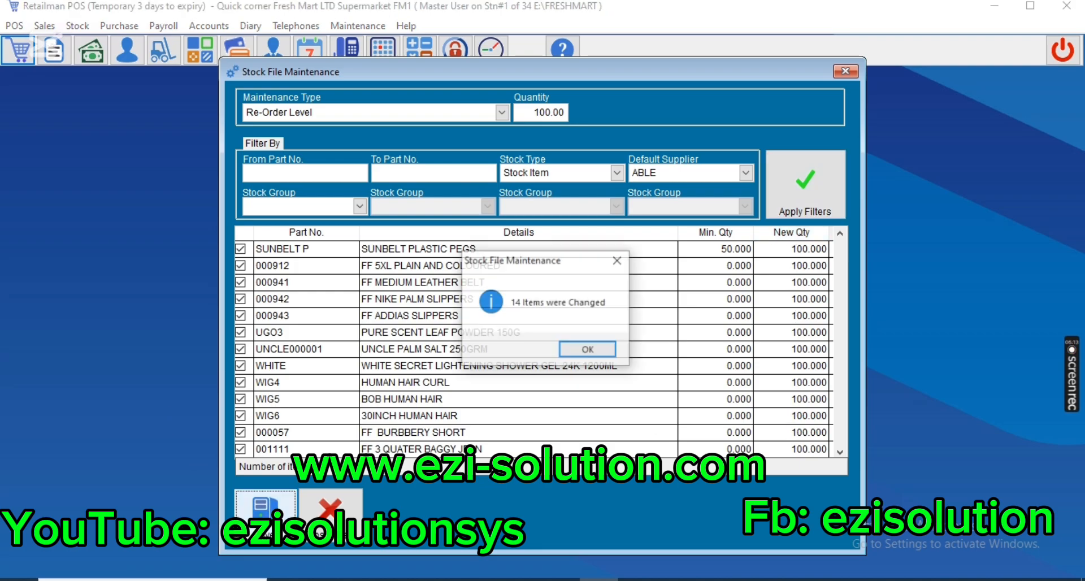
{"action": "left_click", "coordinate": [592, 351]}
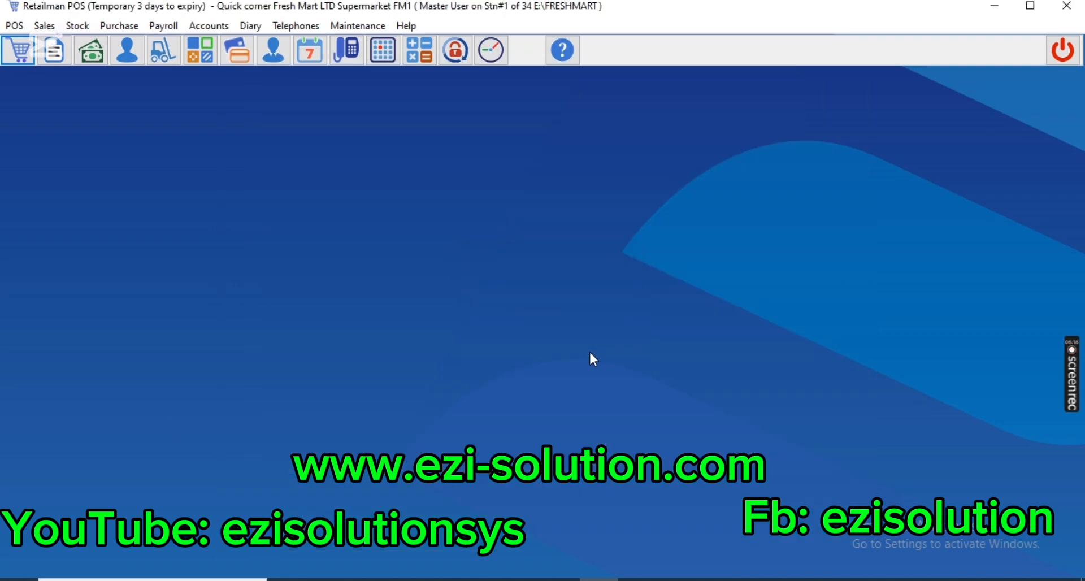
Step: Start a Re-Order Quantity change in global stock maintenance with a quantity of 10
{"action": "left_click", "coordinate": [77, 25]}
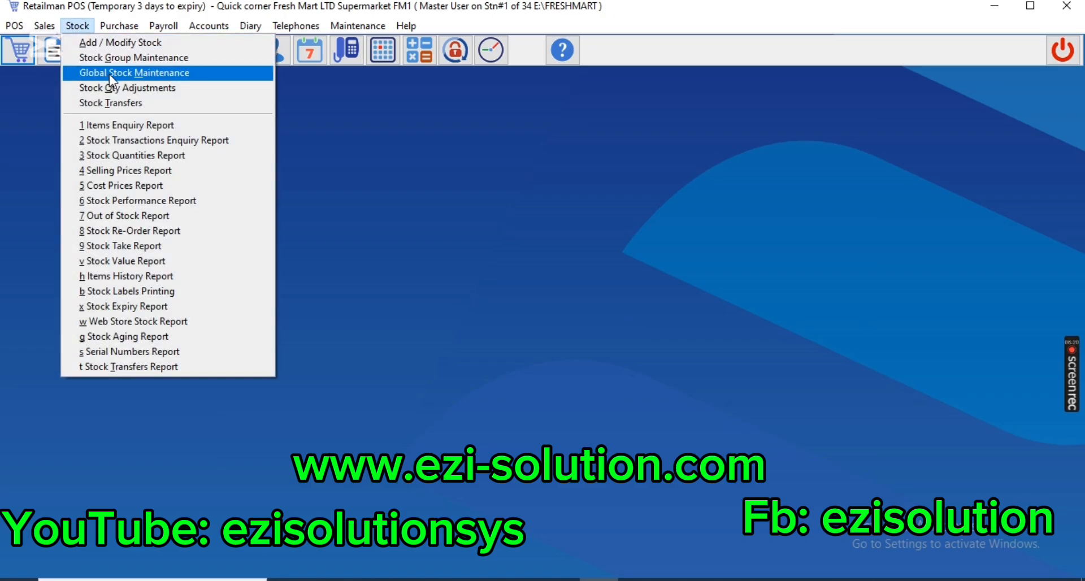
{"action": "left_click", "coordinate": [110, 74]}
{"action": "left_click", "coordinate": [498, 114]}
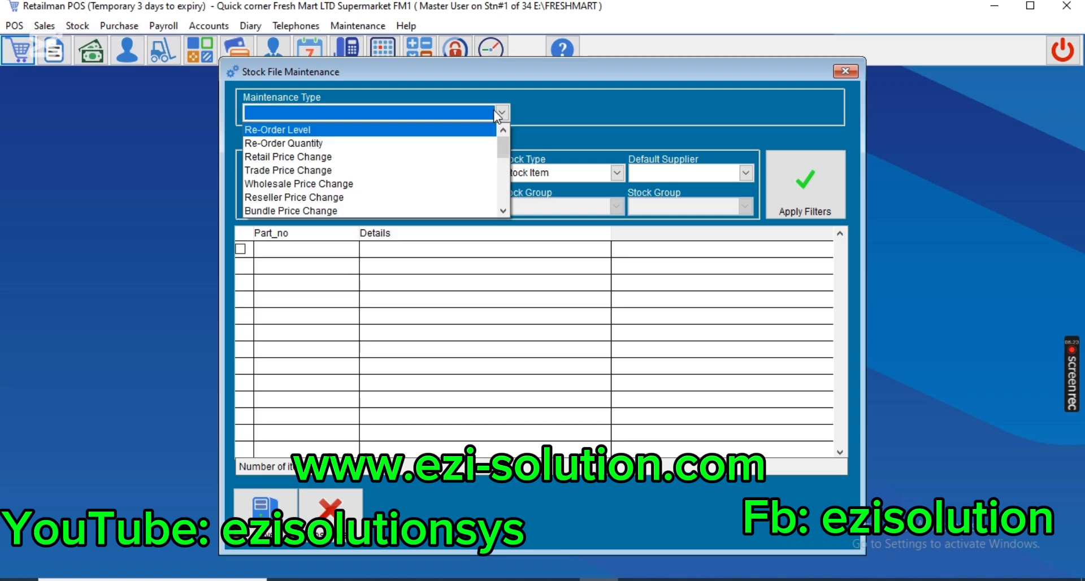
{"action": "left_click", "coordinate": [427, 143]}
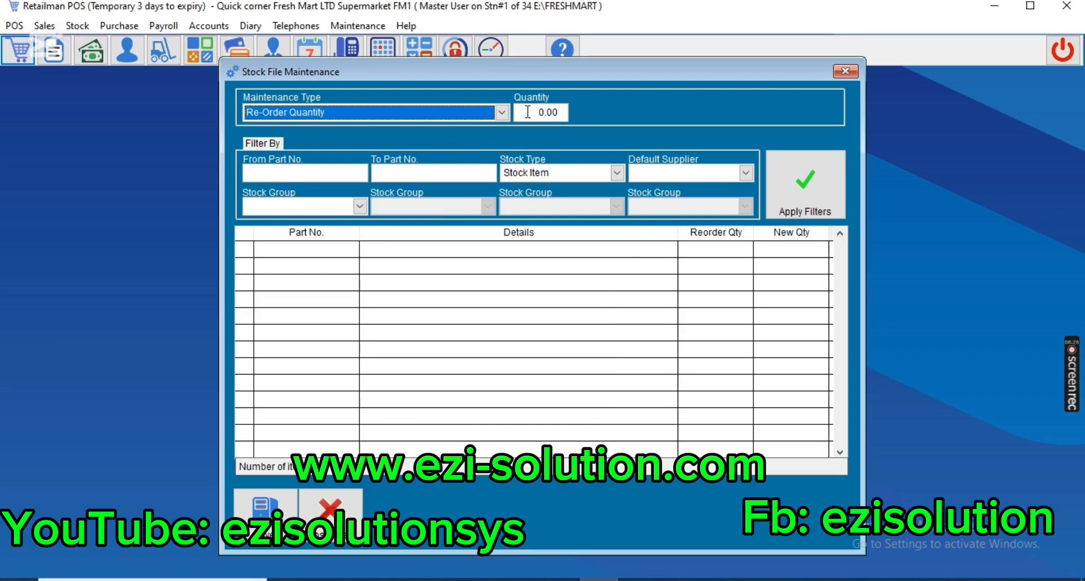
{"action": "left_click", "coordinate": [527, 111]}
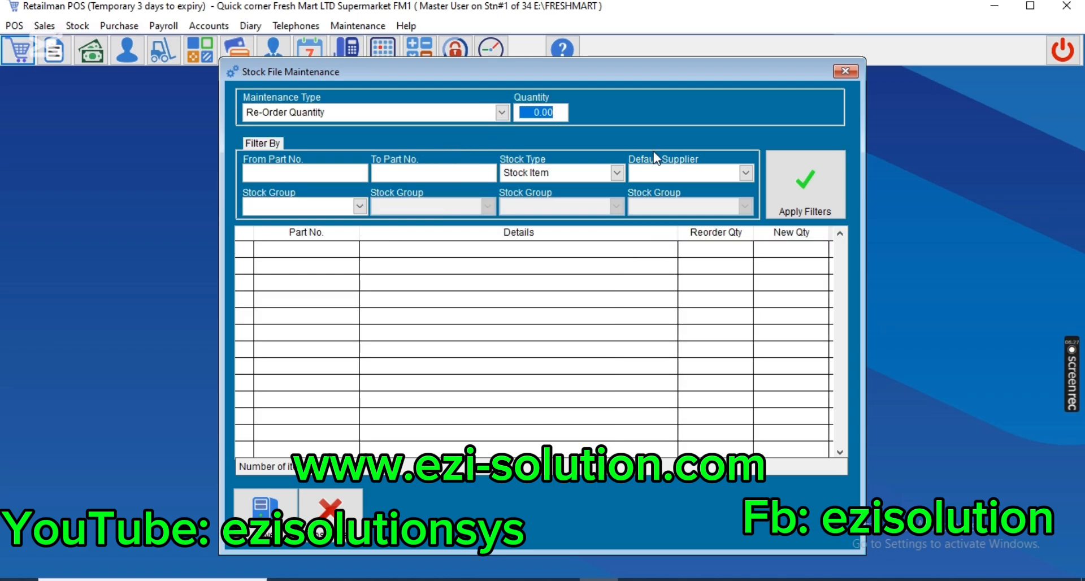
{"action": "type", "text": "10"}
{"action": "key", "text": "Tab"}
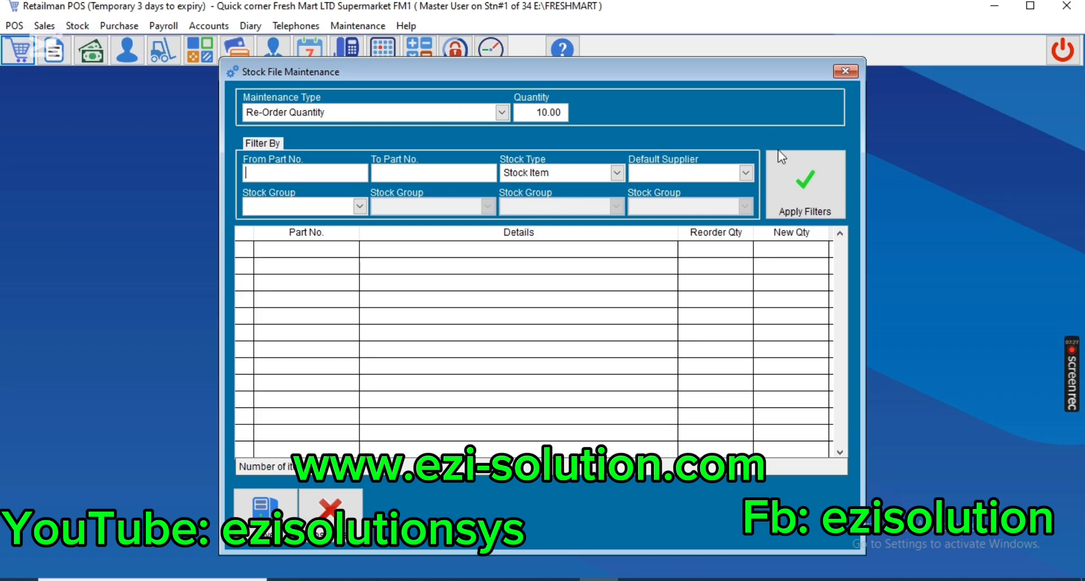
Step: Limit the re-order quantity change to default supplier ABLE, apply the filters and save the new quantity for all listed items
{"action": "left_click", "coordinate": [781, 190]}
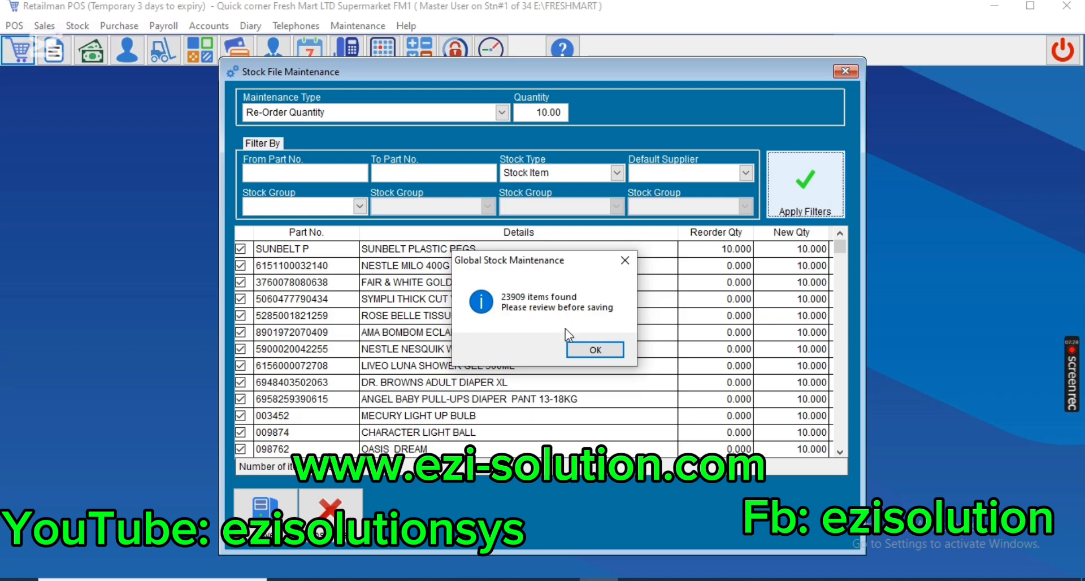
{"action": "left_click", "coordinate": [592, 348]}
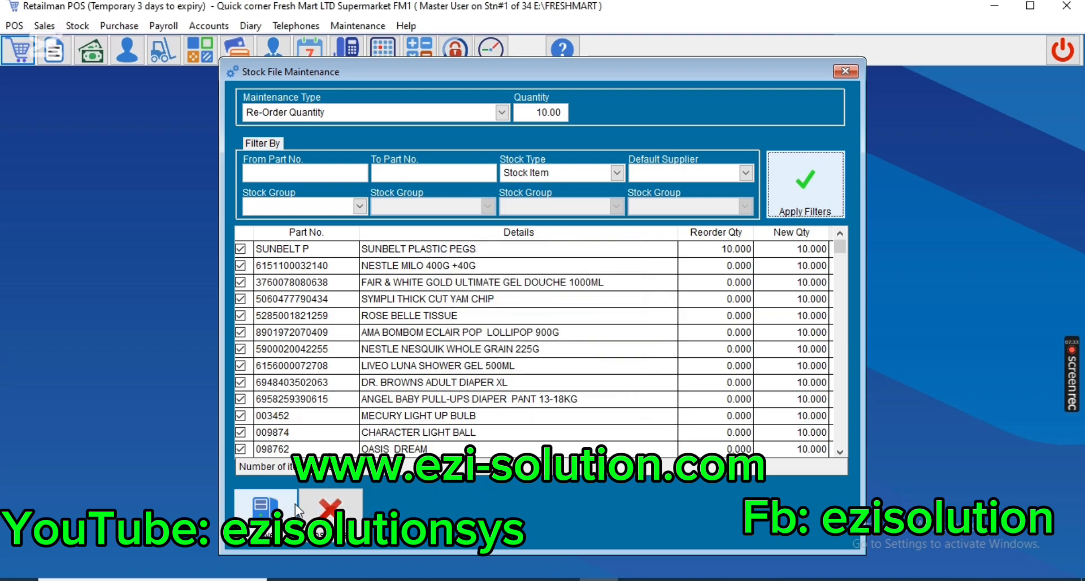
{"action": "left_click", "coordinate": [675, 169]}
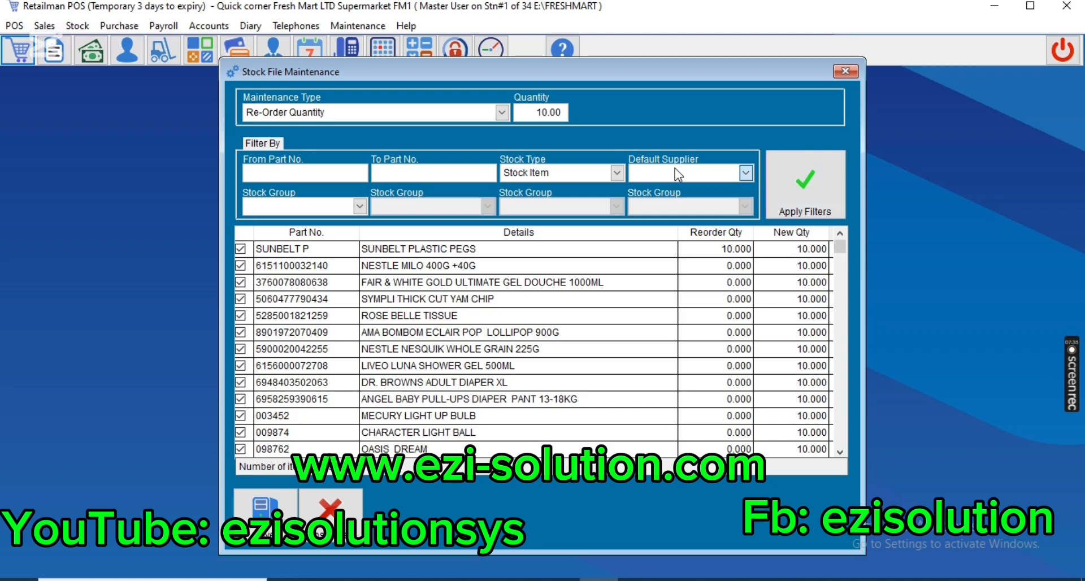
{"action": "left_click", "coordinate": [681, 191]}
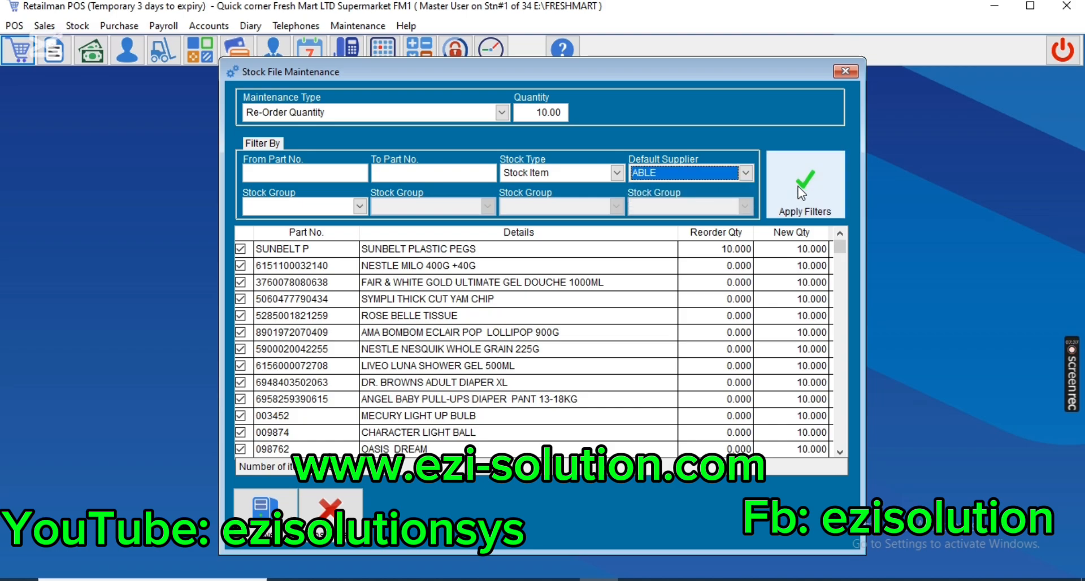
{"action": "left_click", "coordinate": [792, 211]}
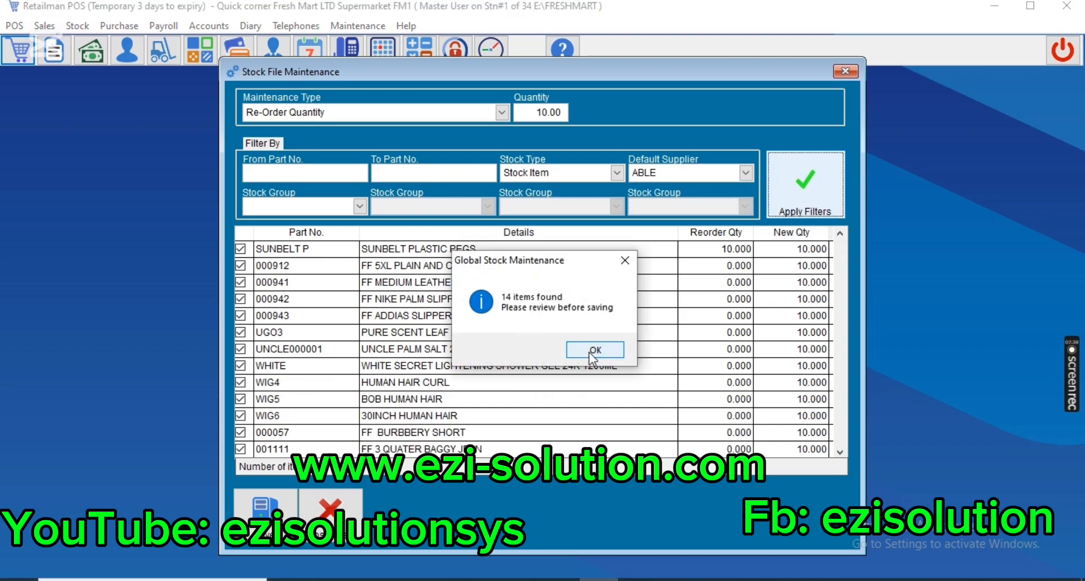
{"action": "left_click", "coordinate": [591, 350]}
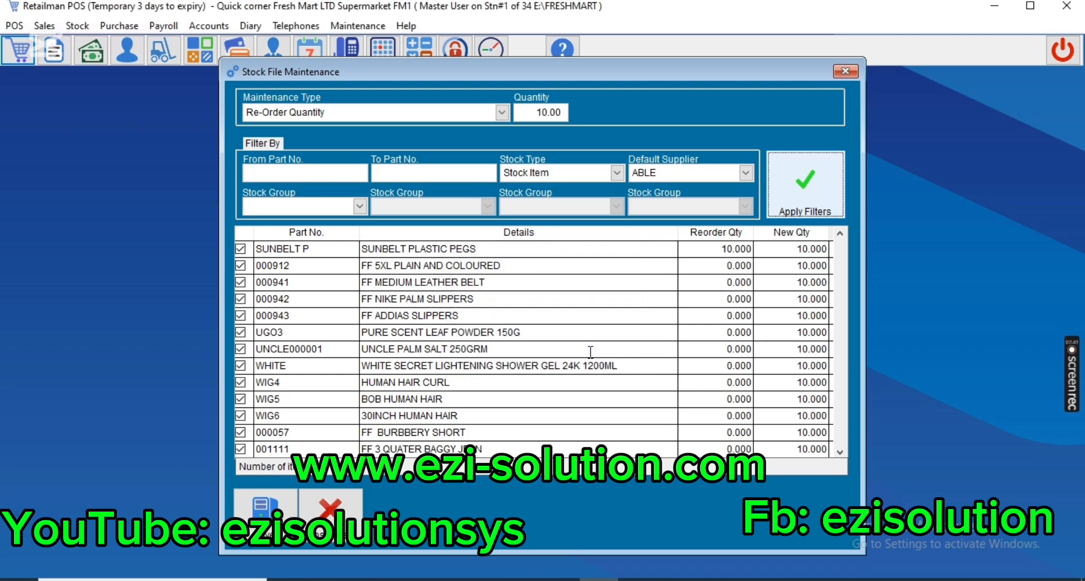
{"action": "left_click", "coordinate": [262, 506]}
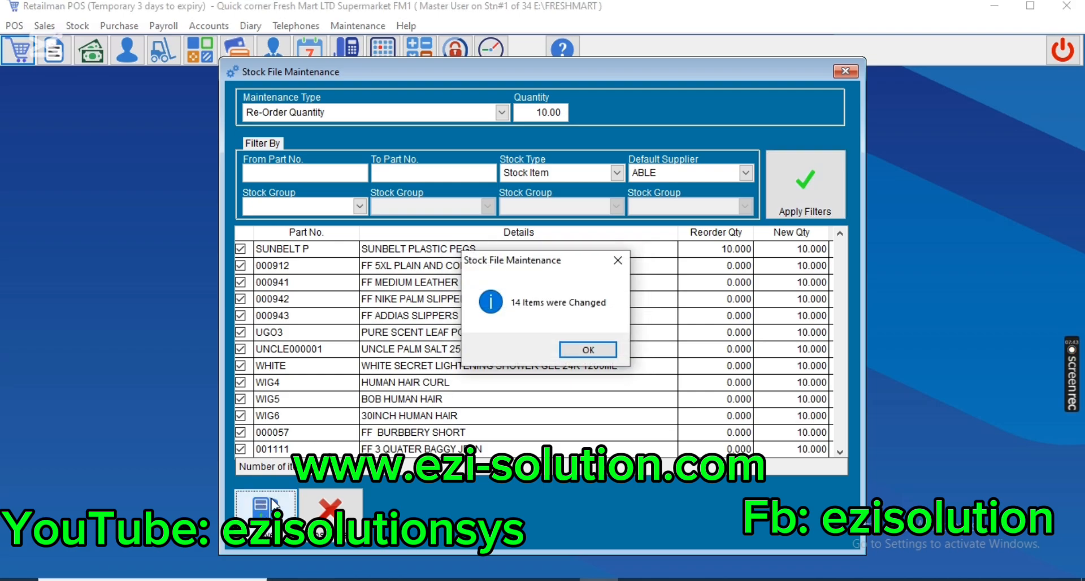
{"action": "left_click", "coordinate": [575, 349]}
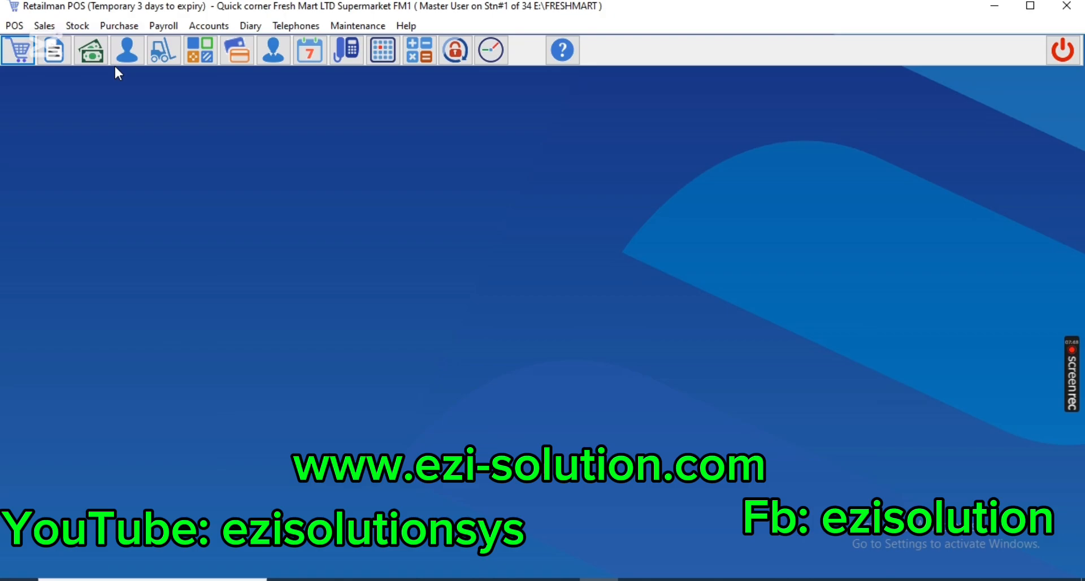
Step: Open a new purchase document and enter ABLE as its supplier
{"action": "left_click", "coordinate": [119, 26]}
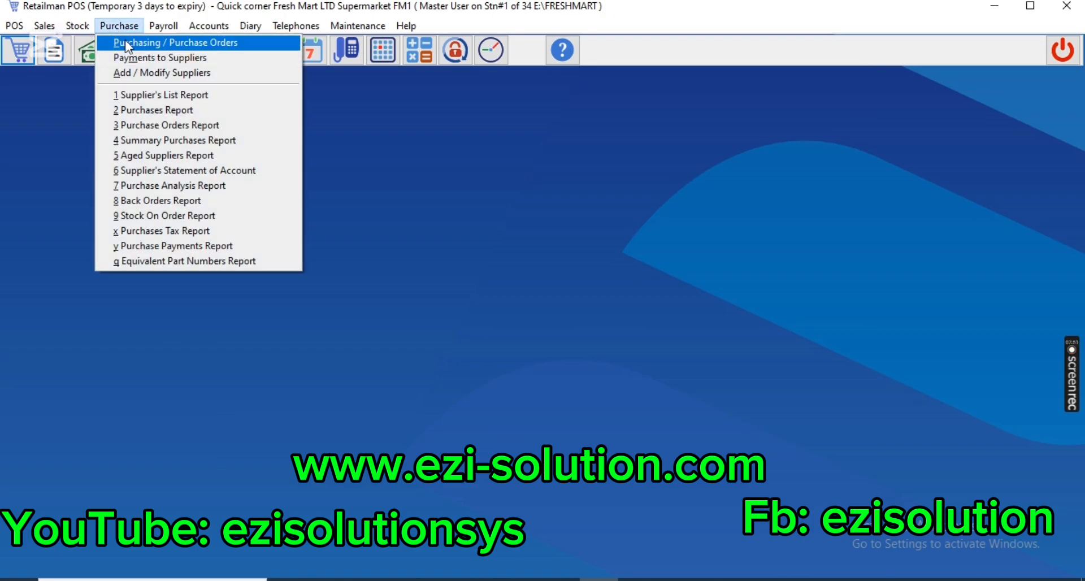
{"action": "left_click", "coordinate": [128, 43]}
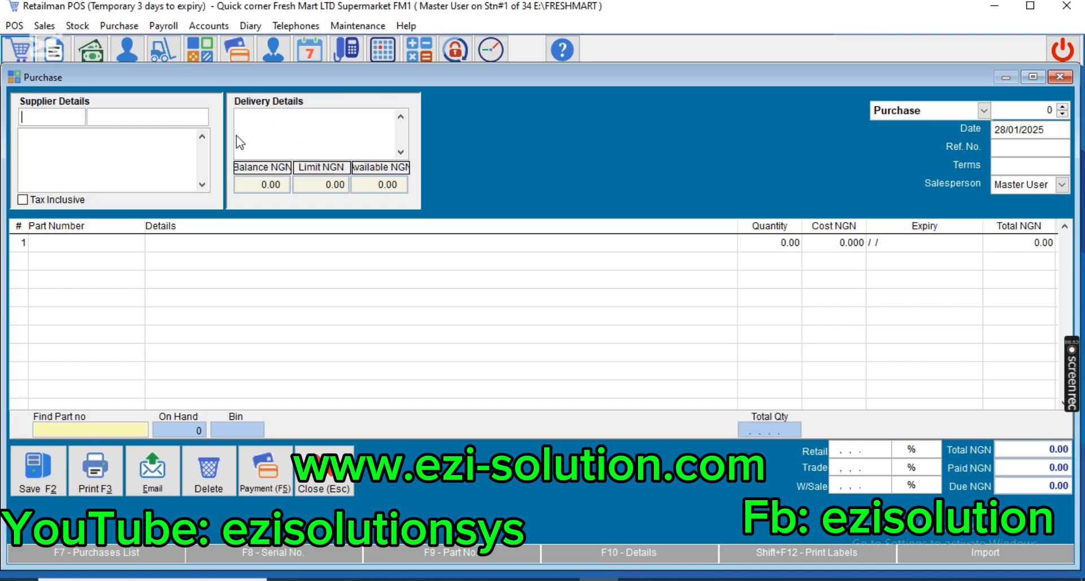
{"action": "type", "text": "ABLE"}
{"action": "key", "text": "Return"}
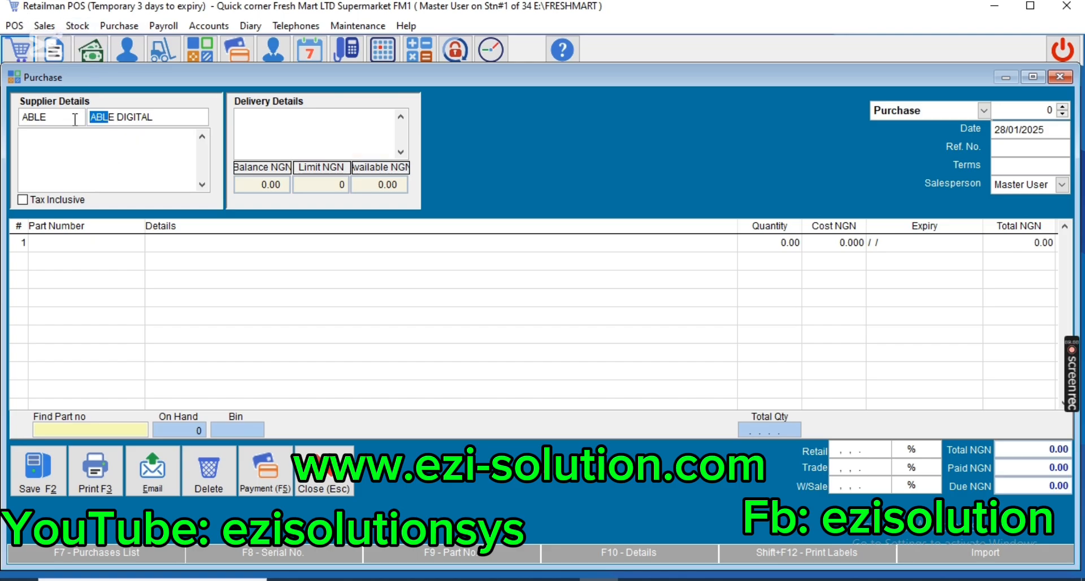
{"action": "left_click_drag", "start_coordinate": [90, 119], "coordinate": [108, 121]}
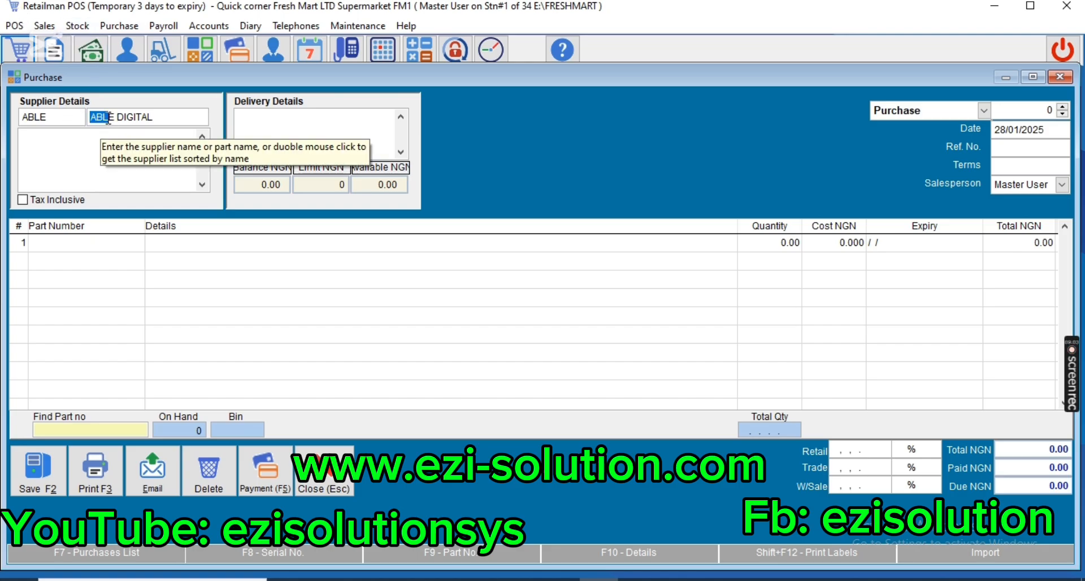
{"action": "left_click", "coordinate": [108, 118]}
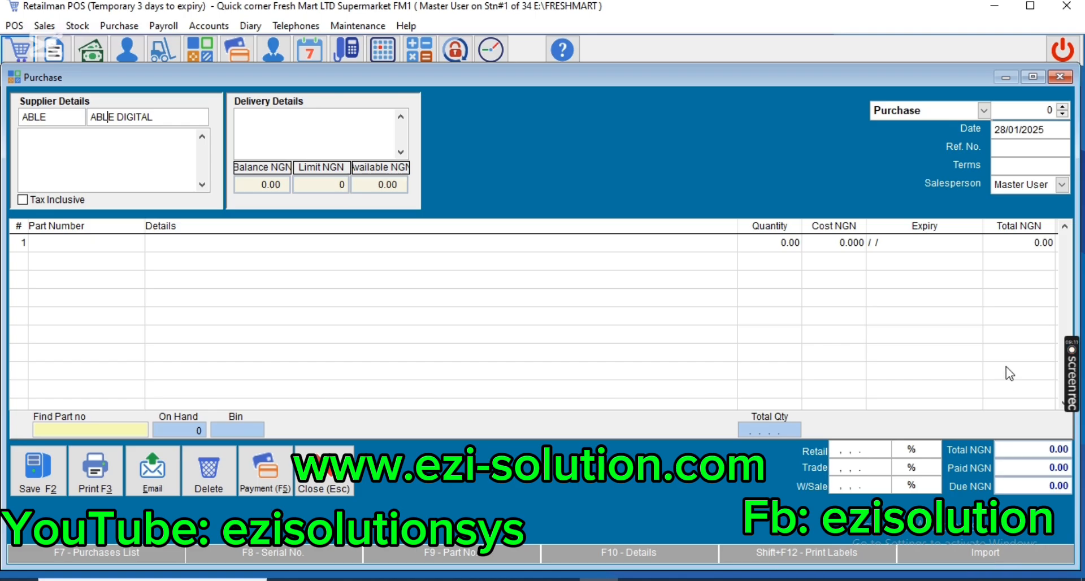
Step: Change the document type from Purchase to Purchase Order for supplier ABLE DIGITAL
{"action": "left_click", "coordinate": [958, 109]}
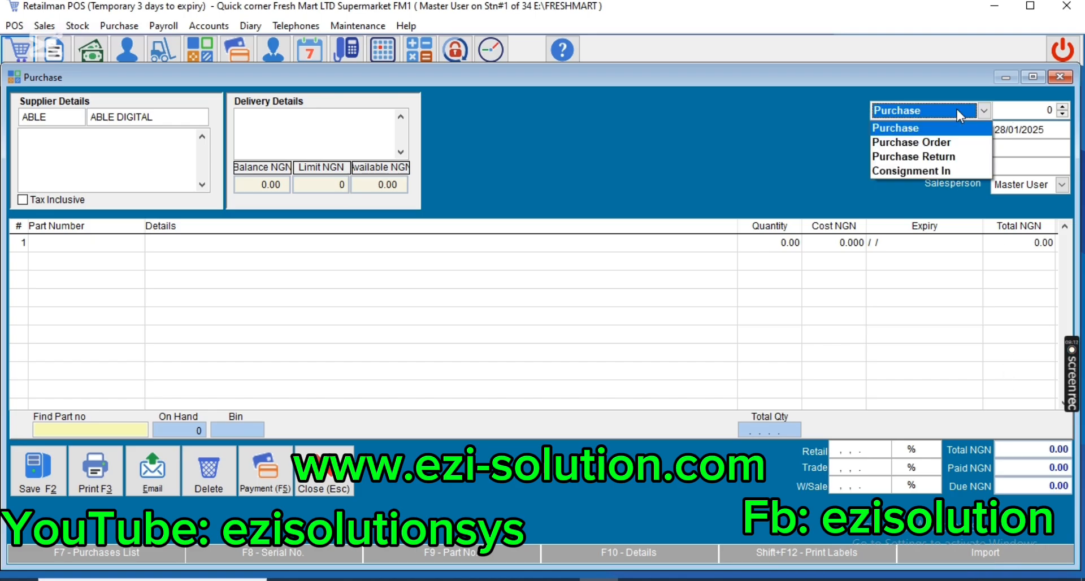
{"action": "left_click", "coordinate": [915, 143]}
{"action": "key", "text": "Return"}
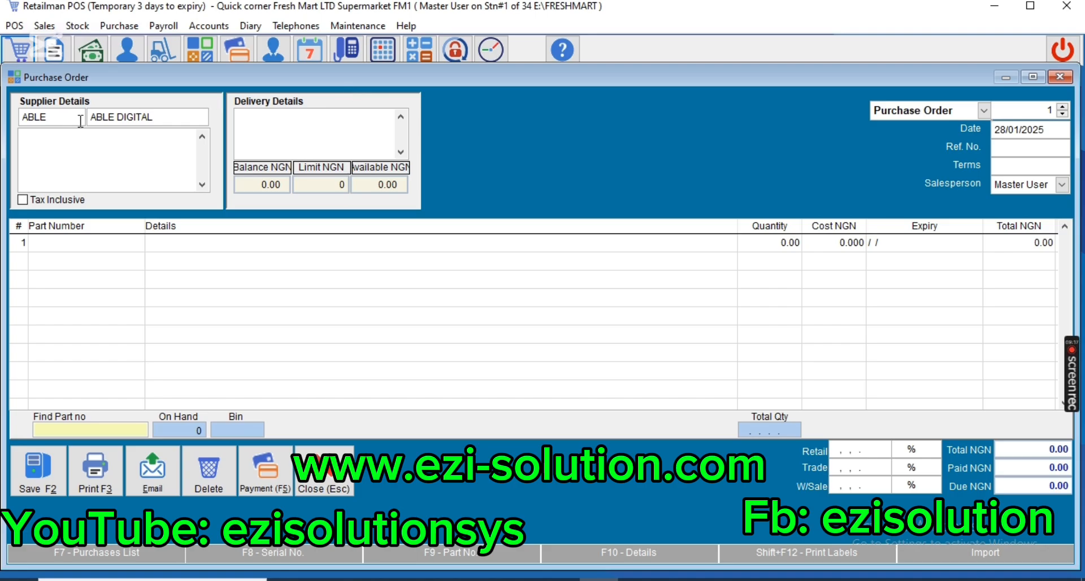
{"action": "left_click_drag", "start_coordinate": [116, 120], "coordinate": [73, 117]}
{"action": "left_click", "coordinate": [98, 117]}
Step: Import the Stock Items Below Minimum Qty into the purchase order
{"action": "left_click", "coordinate": [986, 557]}
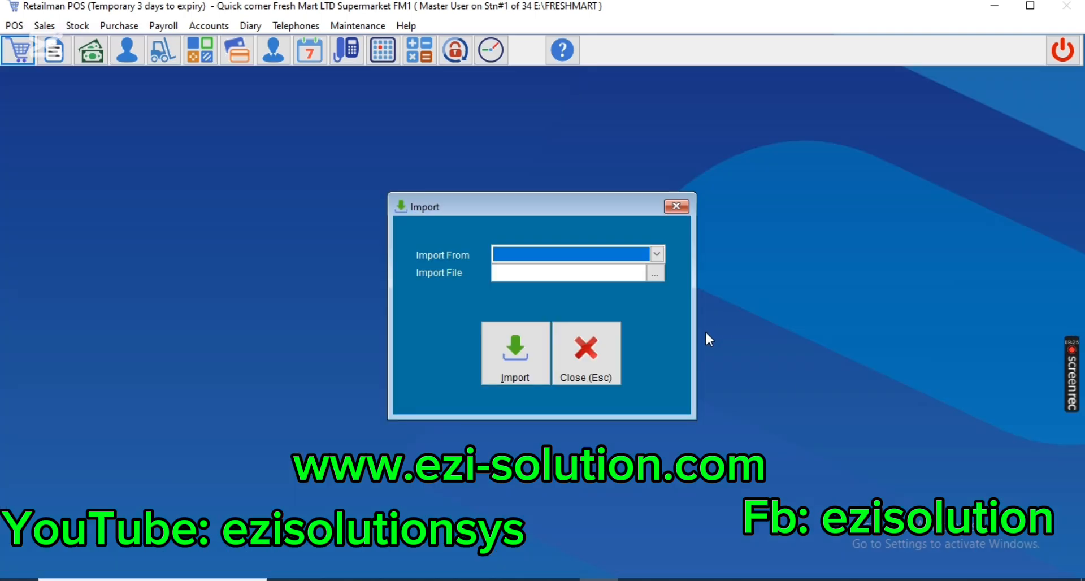
{"action": "left_click", "coordinate": [656, 255]}
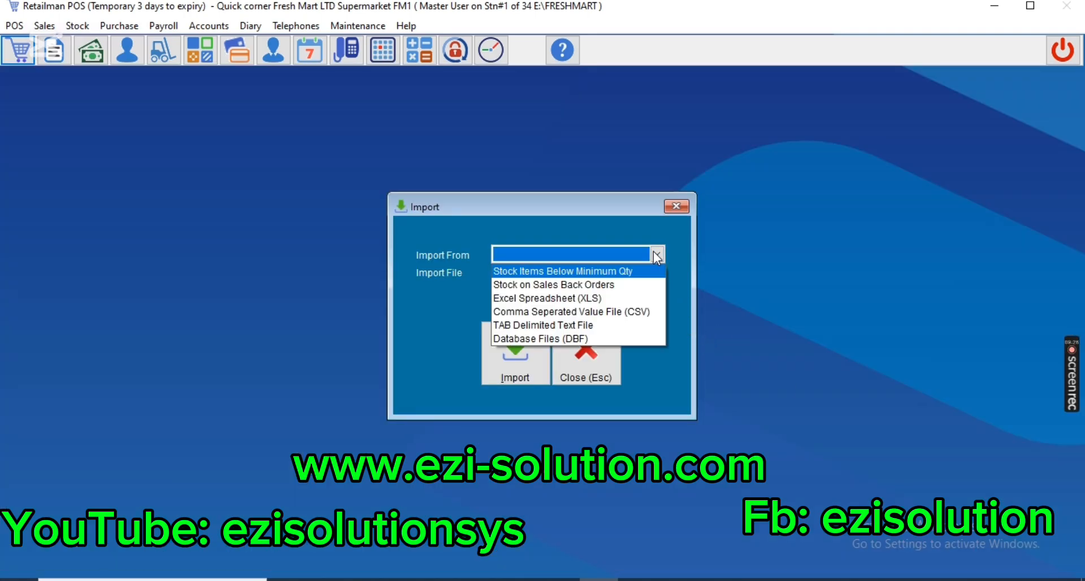
{"action": "left_click", "coordinate": [581, 277]}
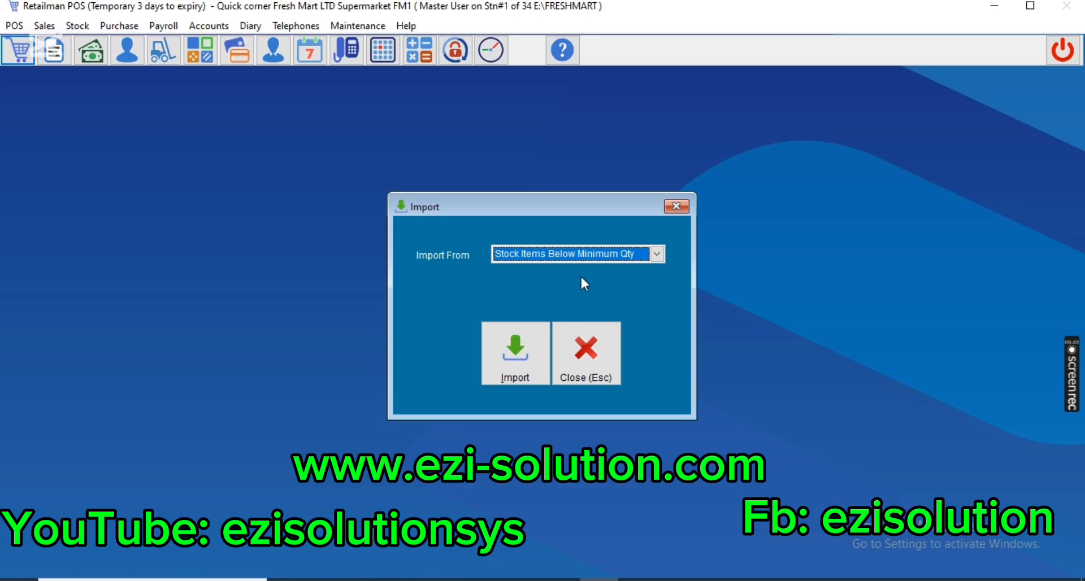
{"action": "left_click", "coordinate": [519, 351]}
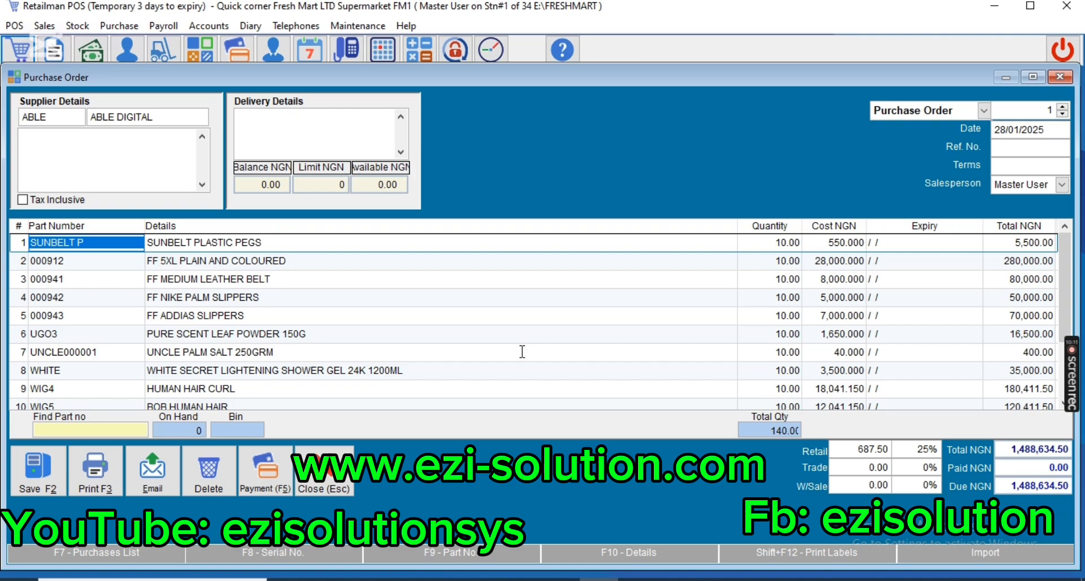
Step: Set the order quantity of SUNBELT PLASTIC PEGS to 100 and of FF 5XL PLAIN AND COLOURED to 200
{"action": "left_click", "coordinate": [762, 244]}
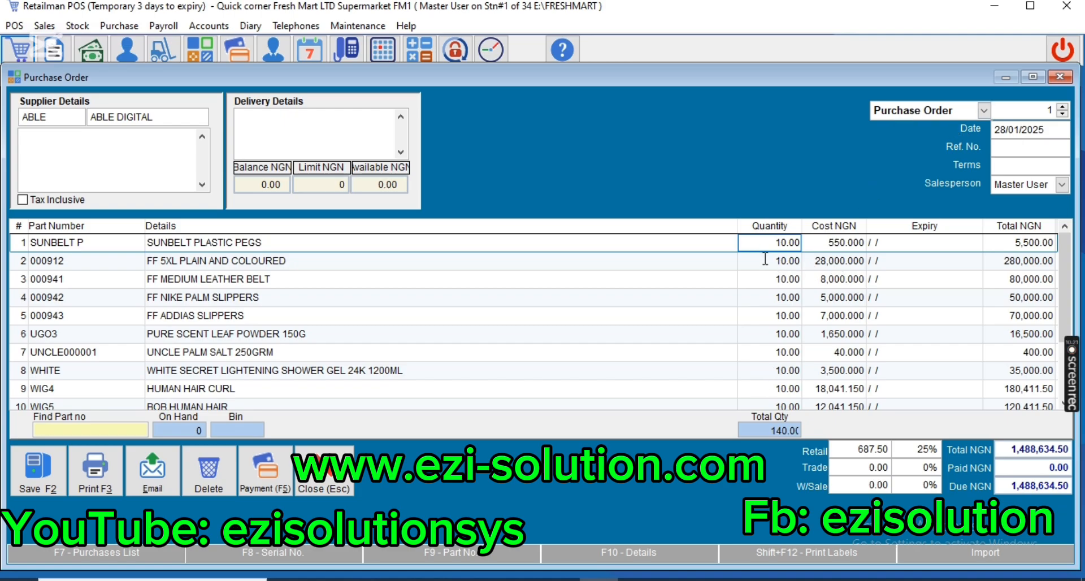
{"action": "left_click_drag", "start_coordinate": [755, 243], "coordinate": [860, 248]}
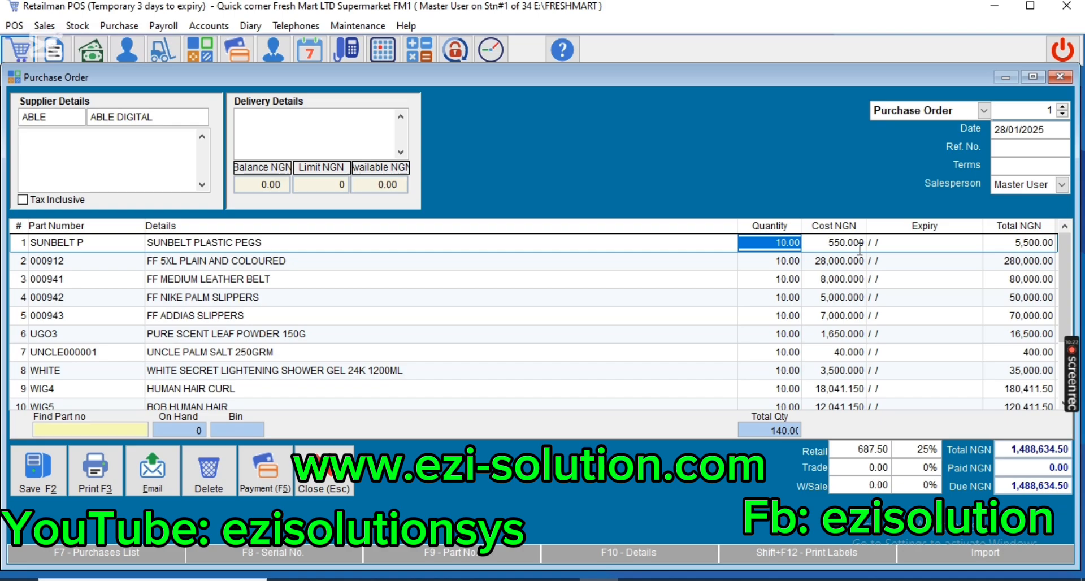
{"action": "type", "text": "100"}
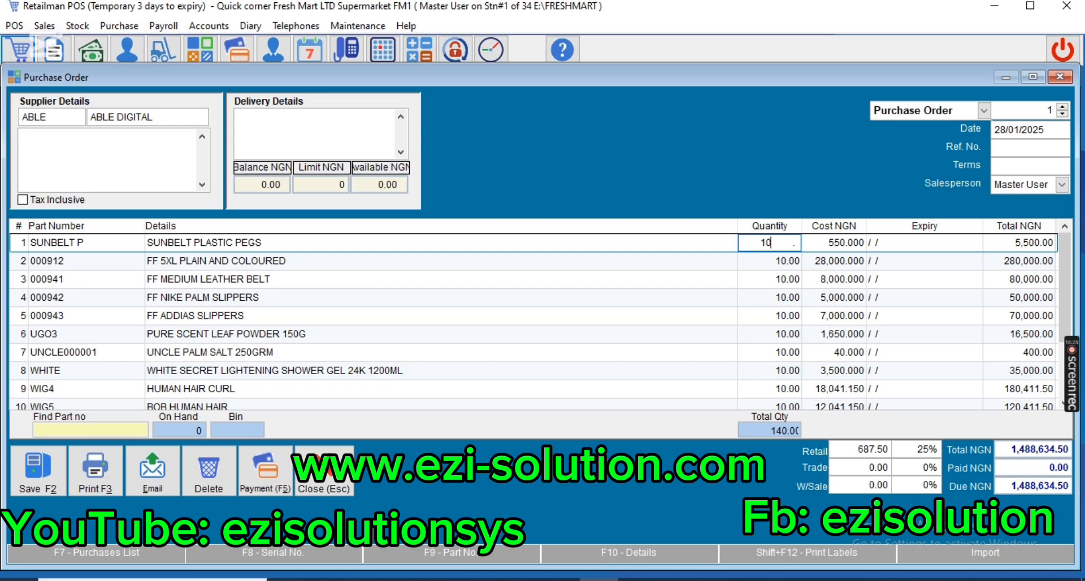
{"action": "key", "text": "Return"}
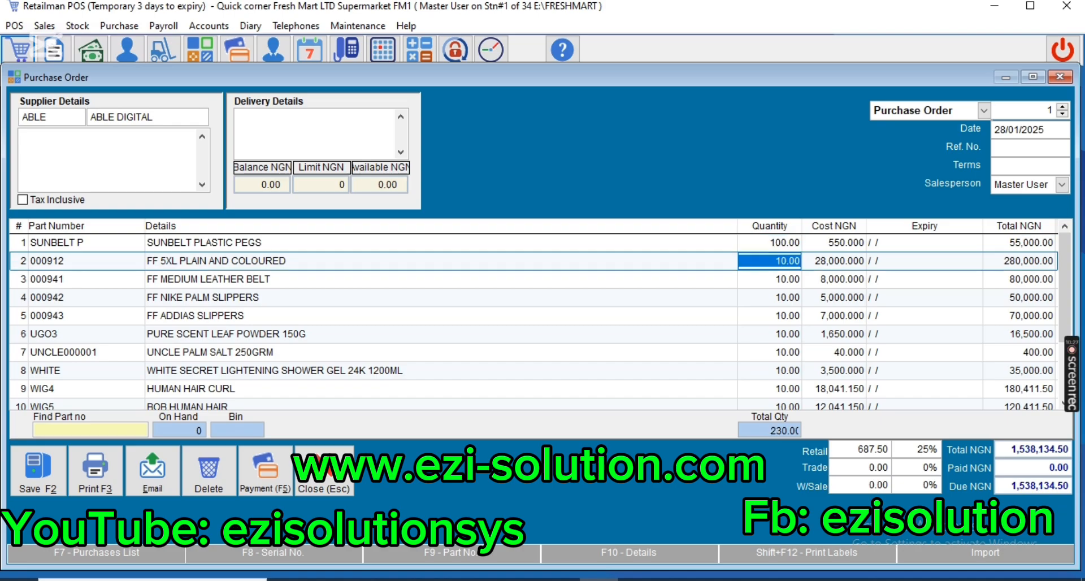
{"action": "type", "text": "200"}
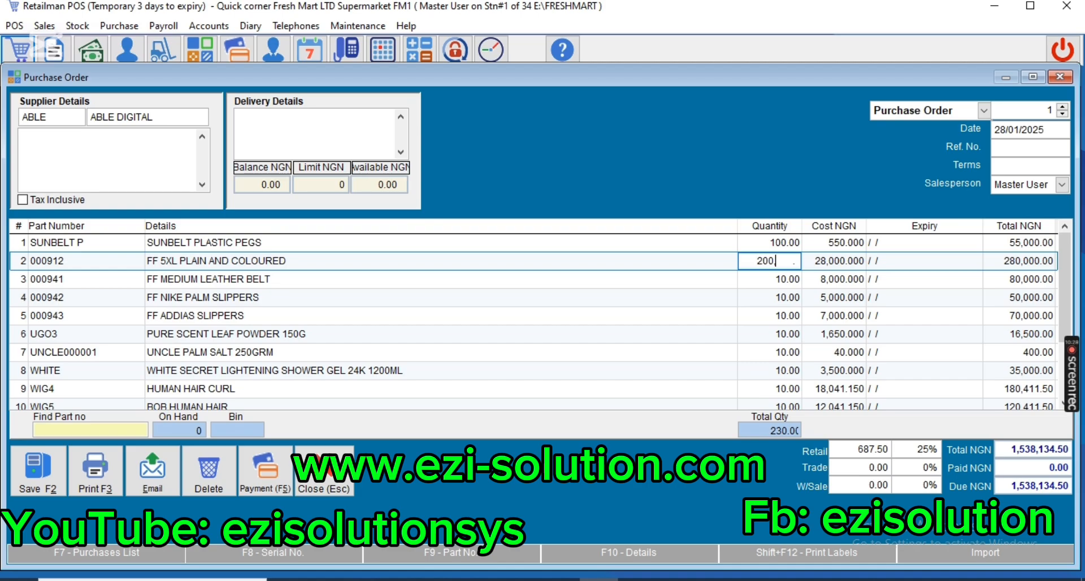
{"action": "key", "text": "Return"}
{"action": "key", "text": "Return"}
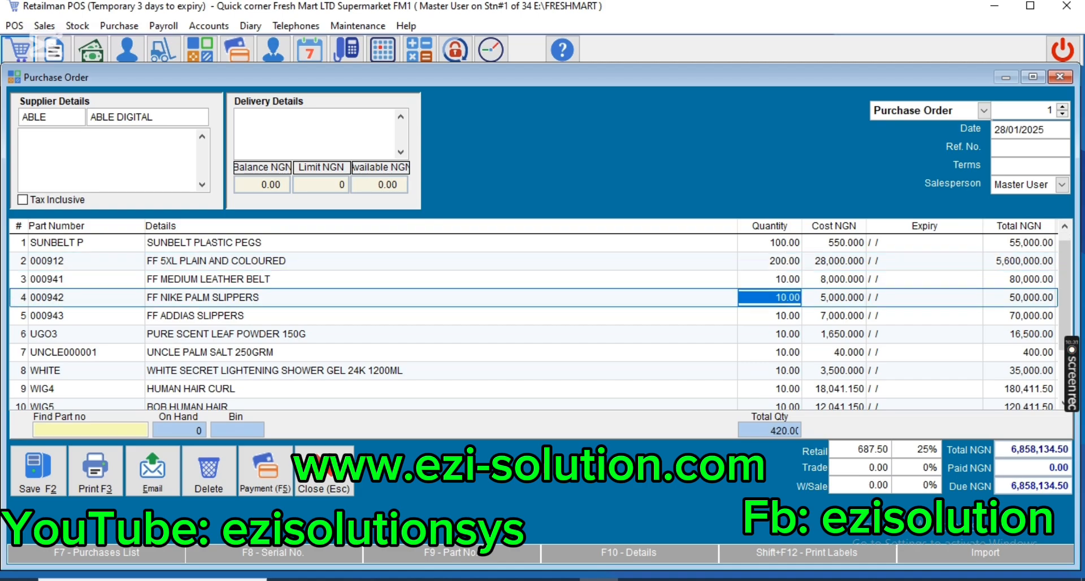
Step: Set the order quantity of FF NIKE PALM SLIPPERS to 100 and of PURE SCENT LEAF POWDER 150G to 50
{"action": "type", "text": "10.0"}
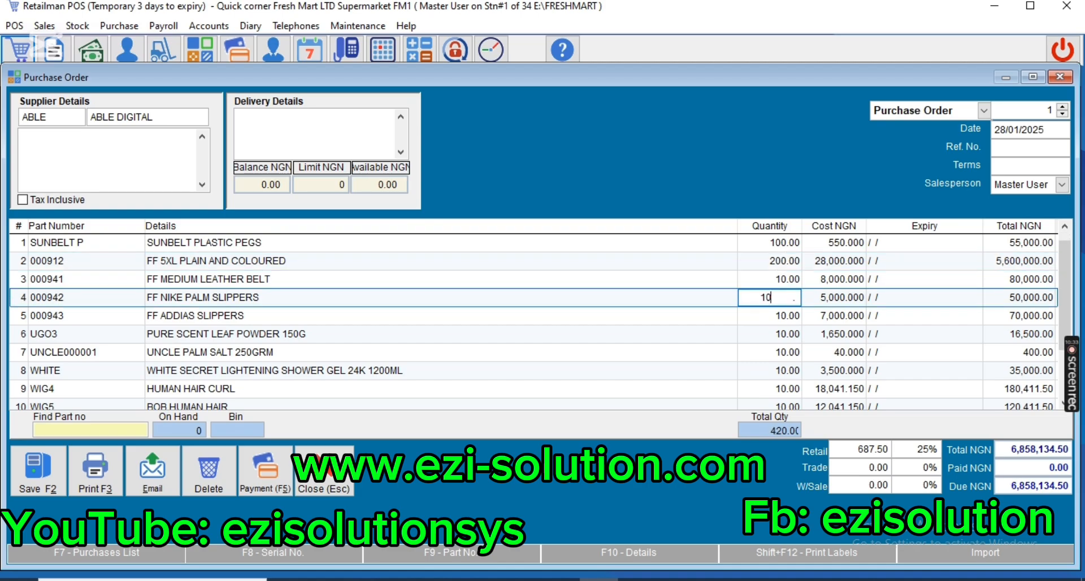
{"action": "key", "text": "Return"}
{"action": "key", "text": "Return"}
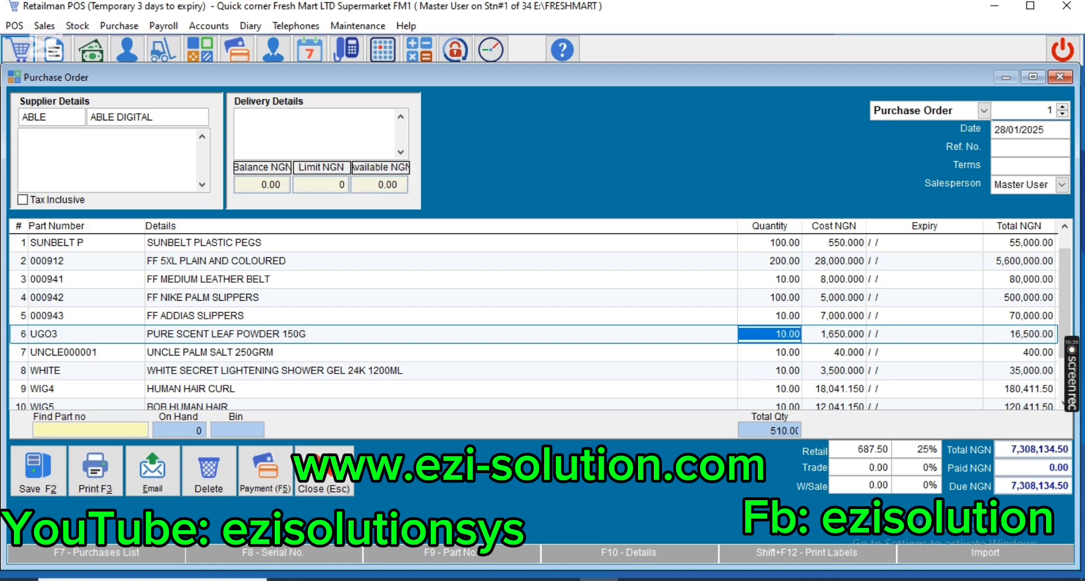
{"action": "type", "text": "50"}
{"action": "key", "text": "Return"}
{"action": "key", "text": "Return"}
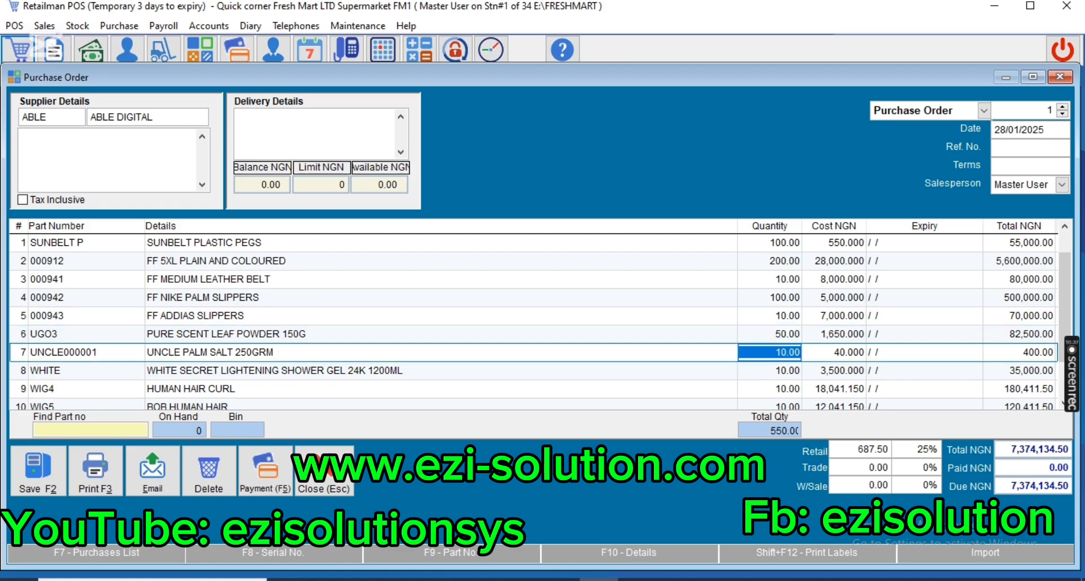
Step: Set the order quantity of WHITE SECRET LIGHTENING SHOWER GEL to 40 and of BOB HUMAN HAIR to 500
{"action": "type", "text": "40"}
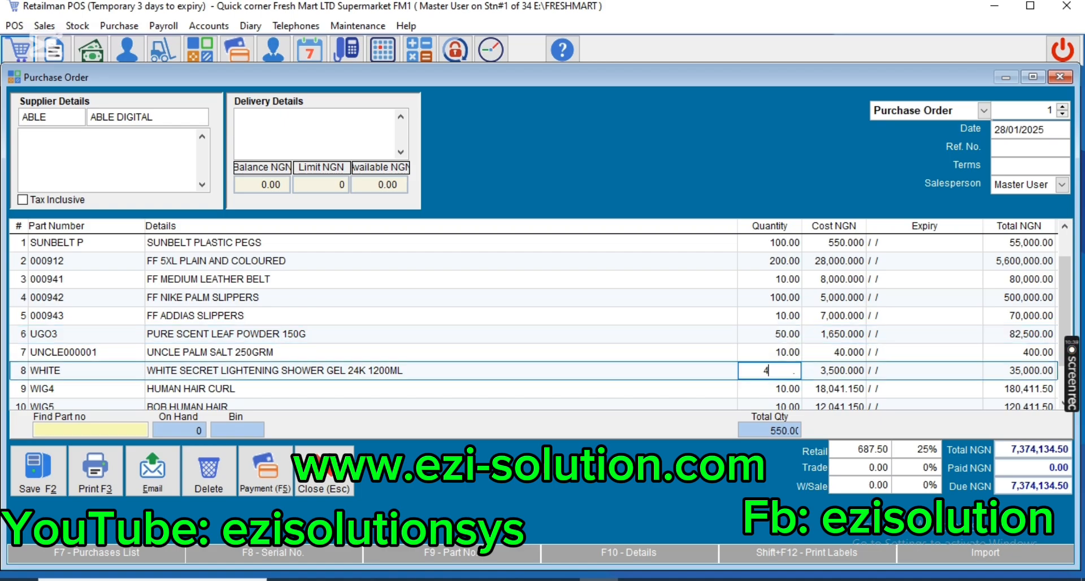
{"action": "key", "text": "Return"}
{"action": "key", "text": "Return"}
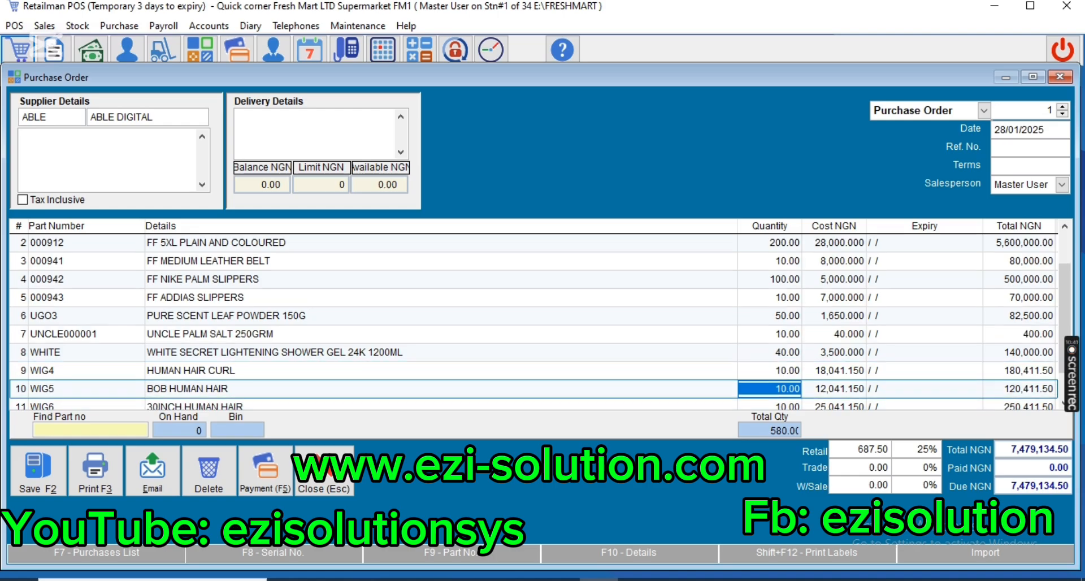
{"action": "type", "text": "5"}
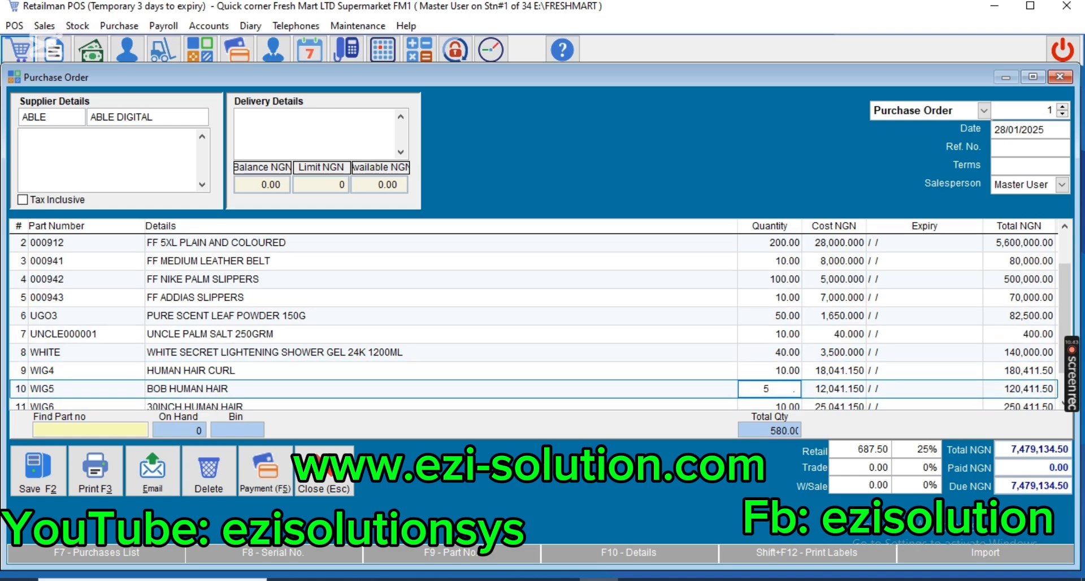
{"action": "type", "text": "00"}
{"action": "key", "text": "Return"}
{"action": "key", "text": "Return"}
{"action": "key", "text": "Return"}
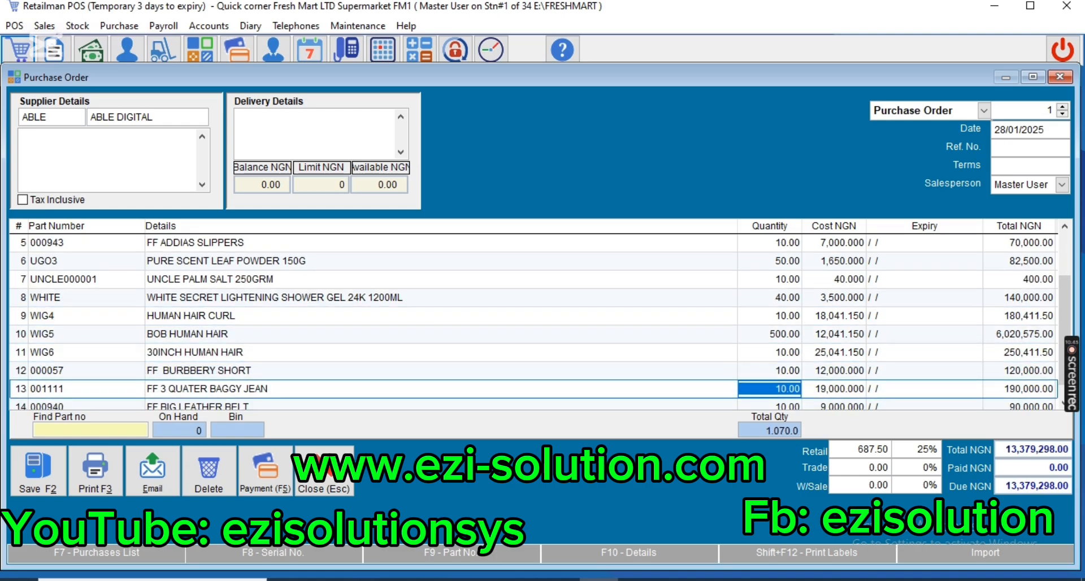
Step: Set the order quantity of FF 3 QUATER BAGGY JEAN (001111) to 100
{"action": "type", "text": "100,"}
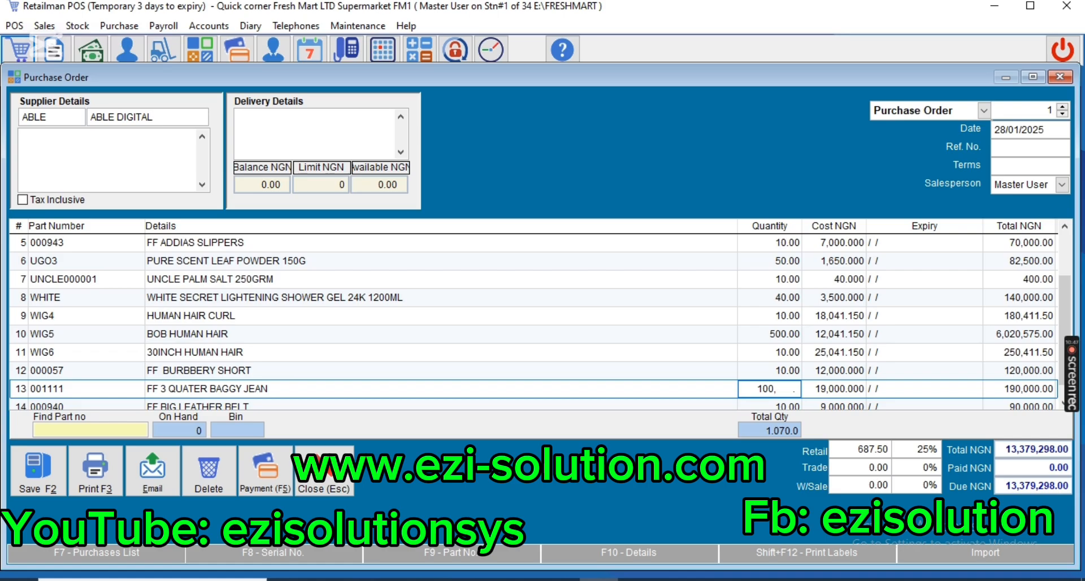
{"action": "key", "text": "Return"}
{"action": "key", "text": "Return"}
{"action": "key", "text": "Return"}
{"action": "key", "text": "Return"}
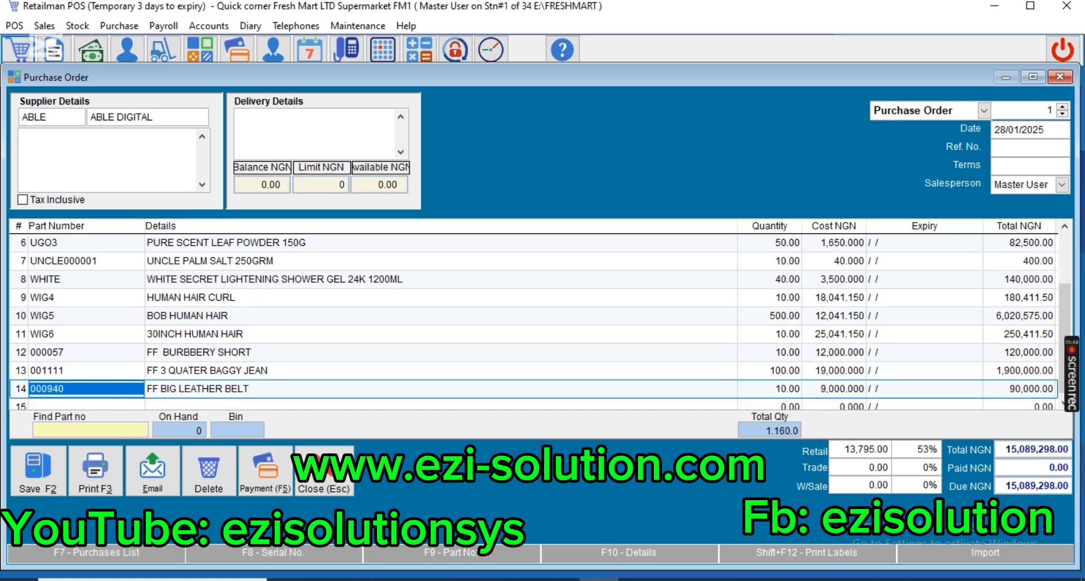